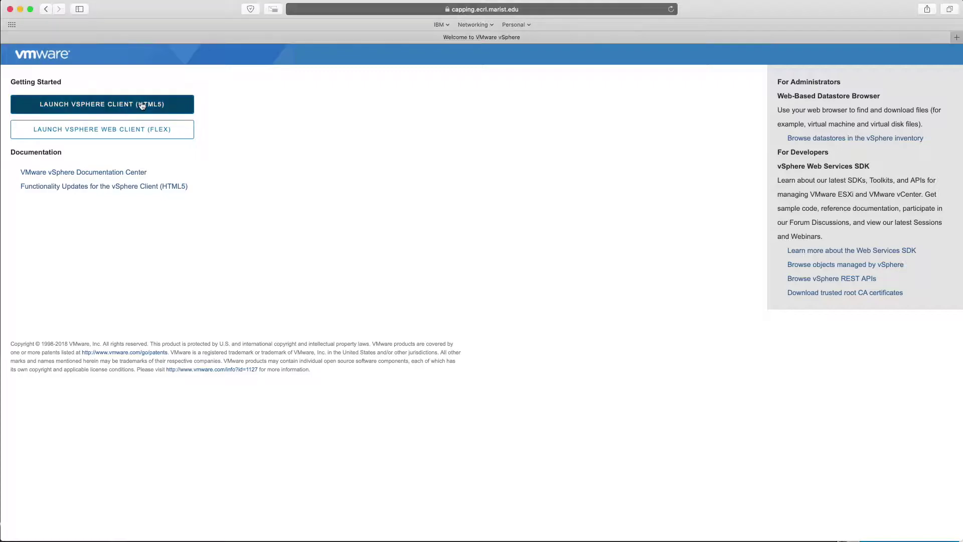
# Launch the HTML5 vSphere Client and sign in with the account user name and password.
pyautogui.click(144, 105)
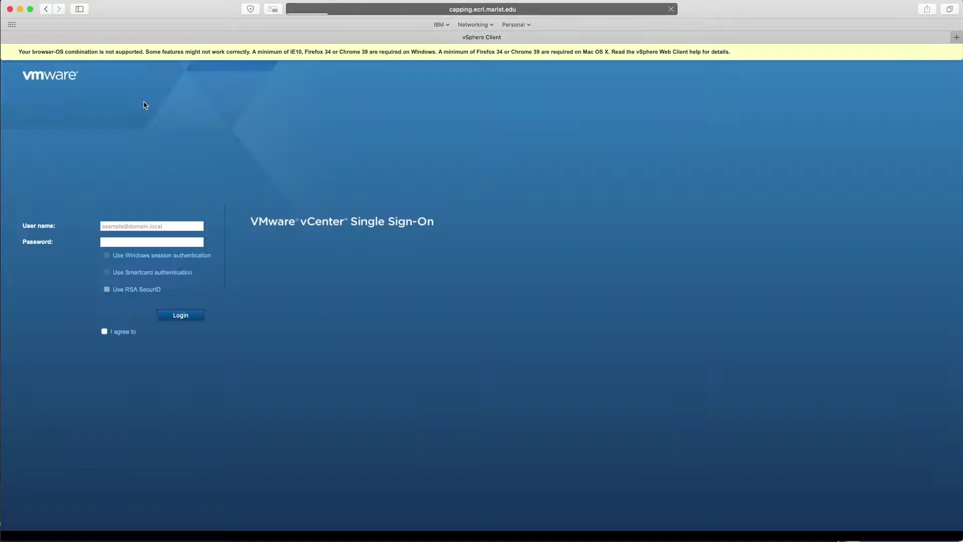
pyautogui.write('test@vsphere.local')
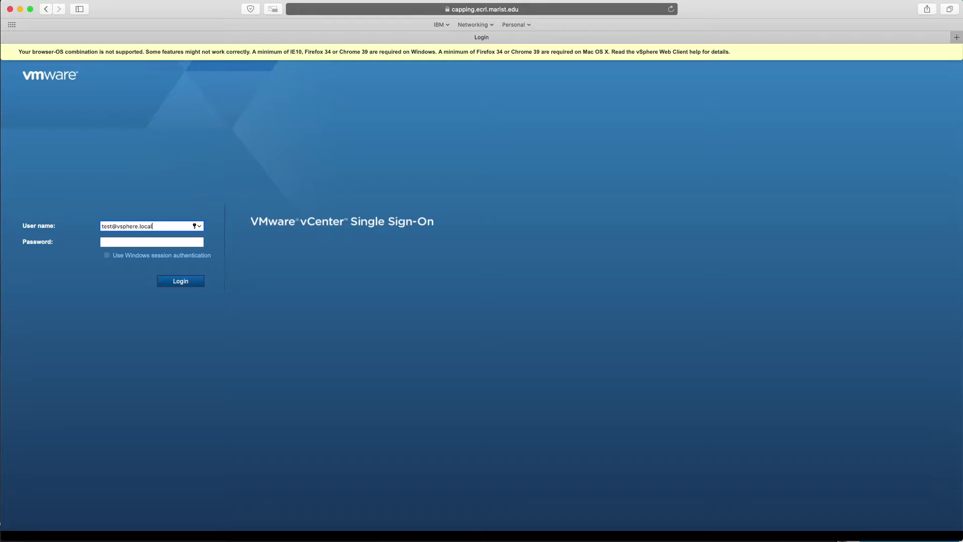
pyautogui.click(150, 242)
pyautogui.write('•••••••••')
pyautogui.press('Return')
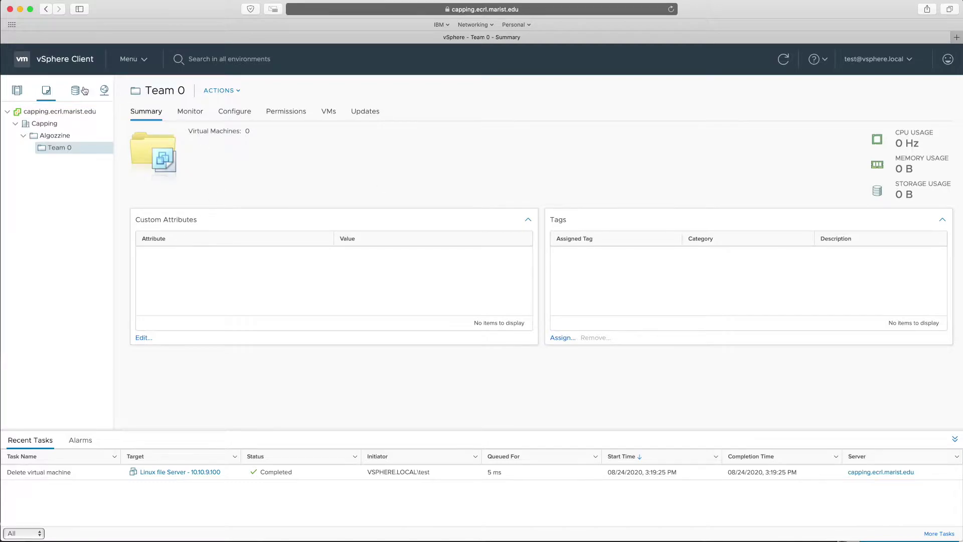
# View the Hosts and Clusters inventory and collapse the Capping Cluster and the Capping datacenter.
pyautogui.click(23, 89)
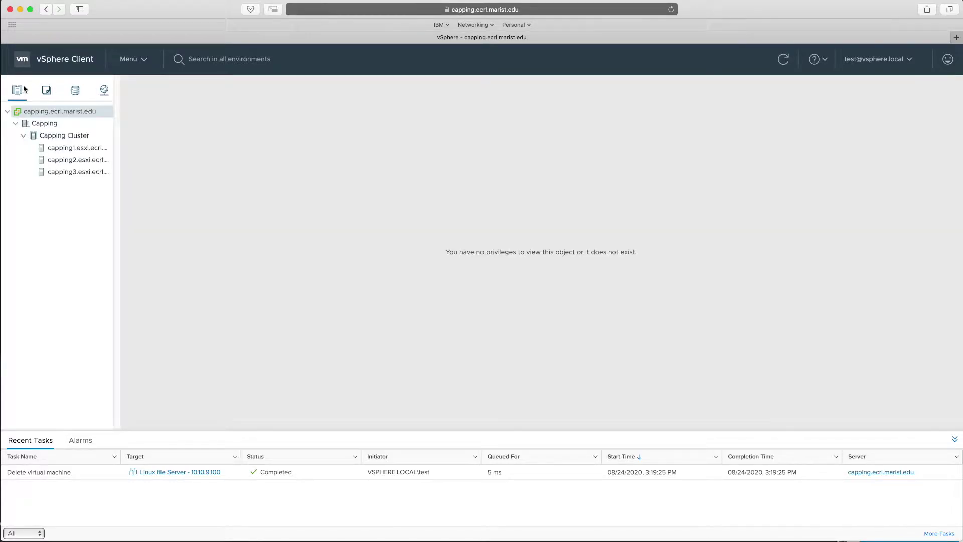
pyautogui.click(23, 135)
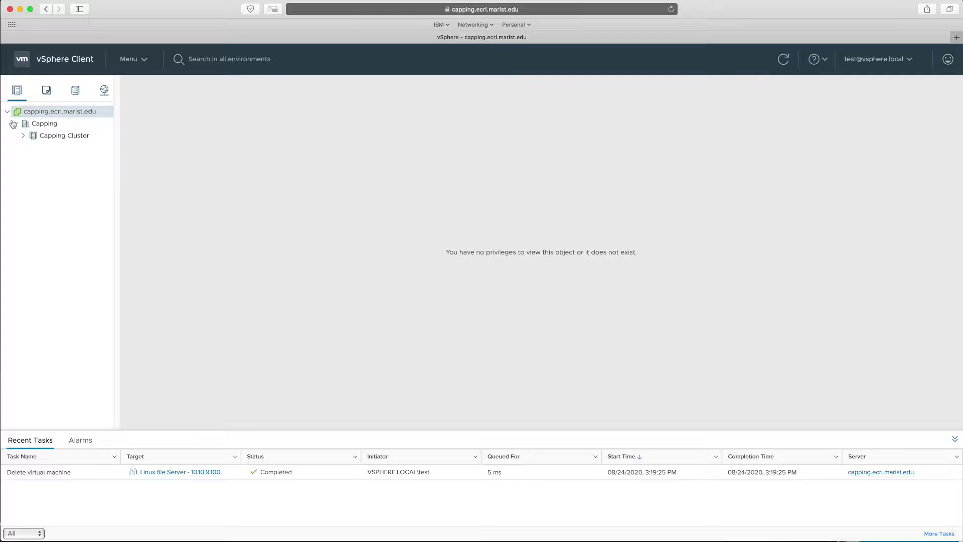
pyautogui.click(15, 123)
# Open the test user's edit form under Single Sign On administration to view its fields, and close it without saving.
pyautogui.click(131, 61)
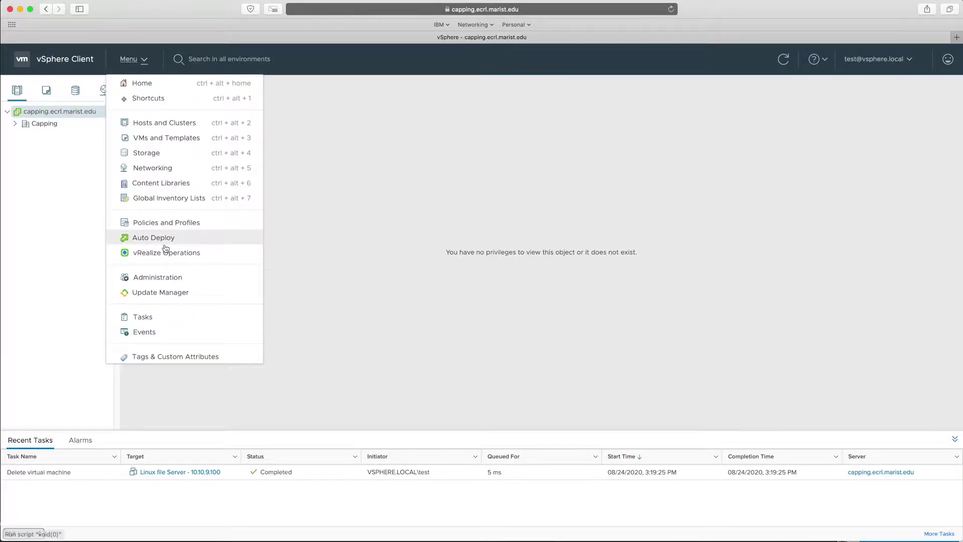
pyautogui.click(159, 277)
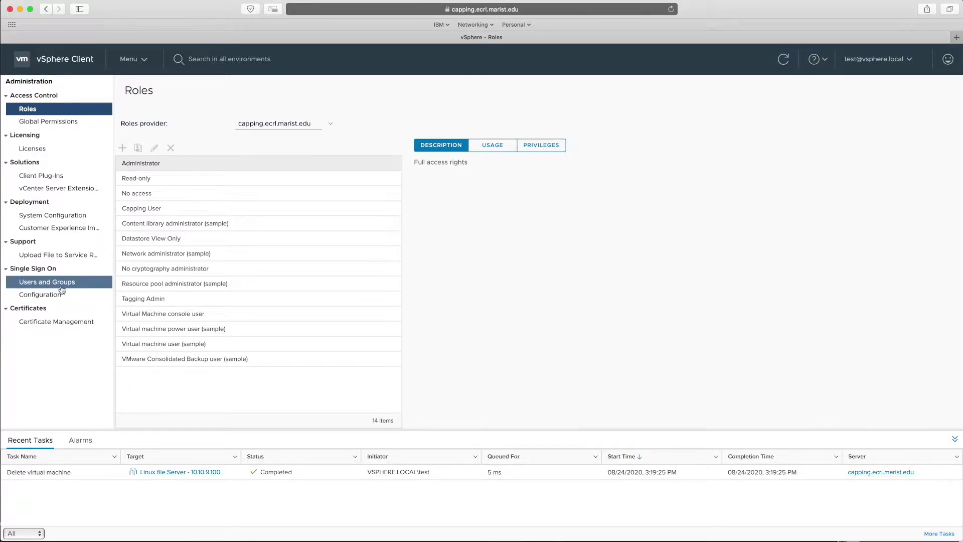
pyautogui.click(61, 285)
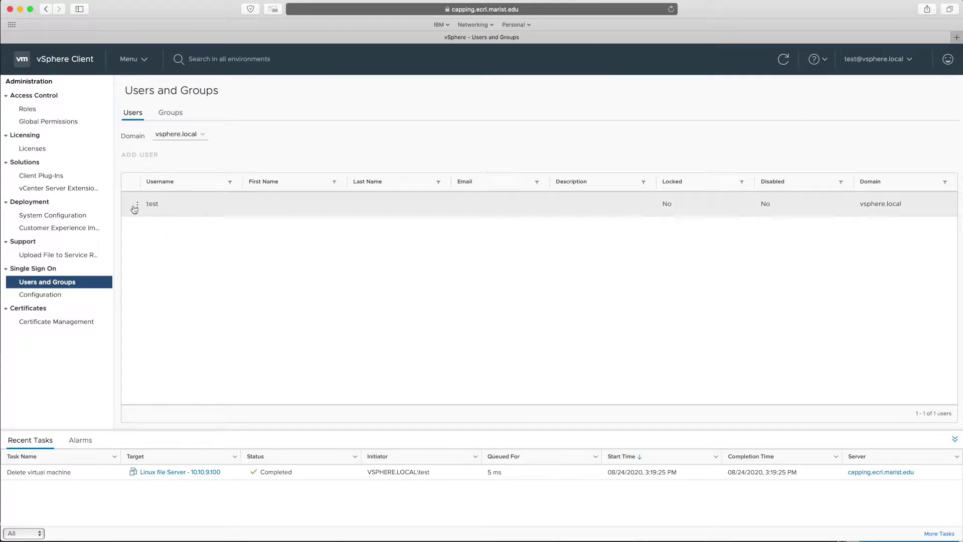
pyautogui.click(136, 207)
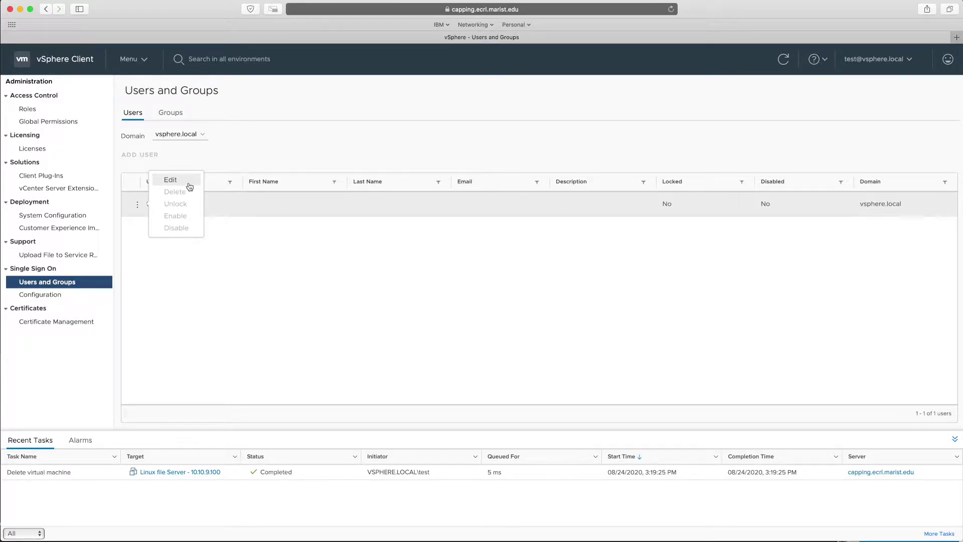
pyautogui.click(171, 179)
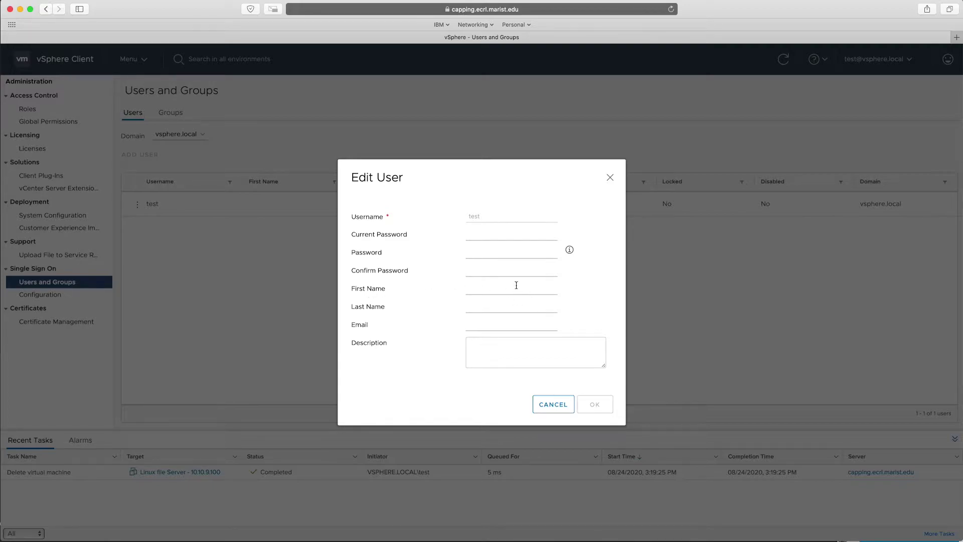
pyautogui.click(487, 304)
pyautogui.click(552, 406)
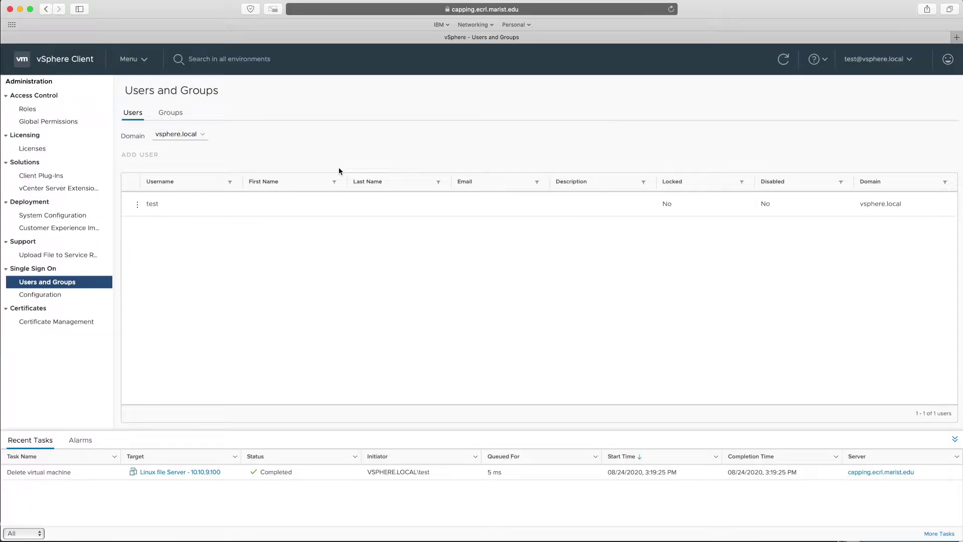
# Return to the VMs and Templates inventory and start a new virtual machine in Team 0 with the "Create a new virtual machine" option.
pyautogui.click(141, 62)
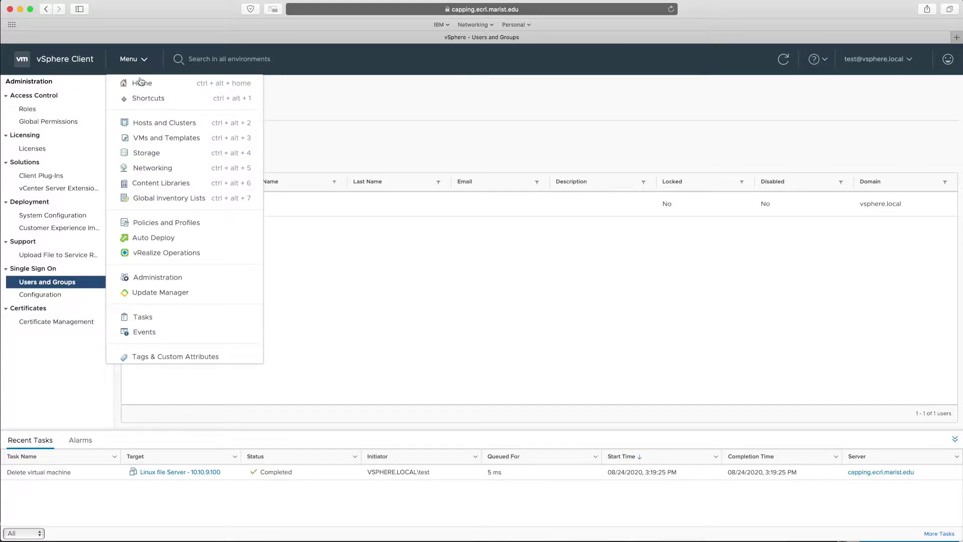
pyautogui.click(185, 122)
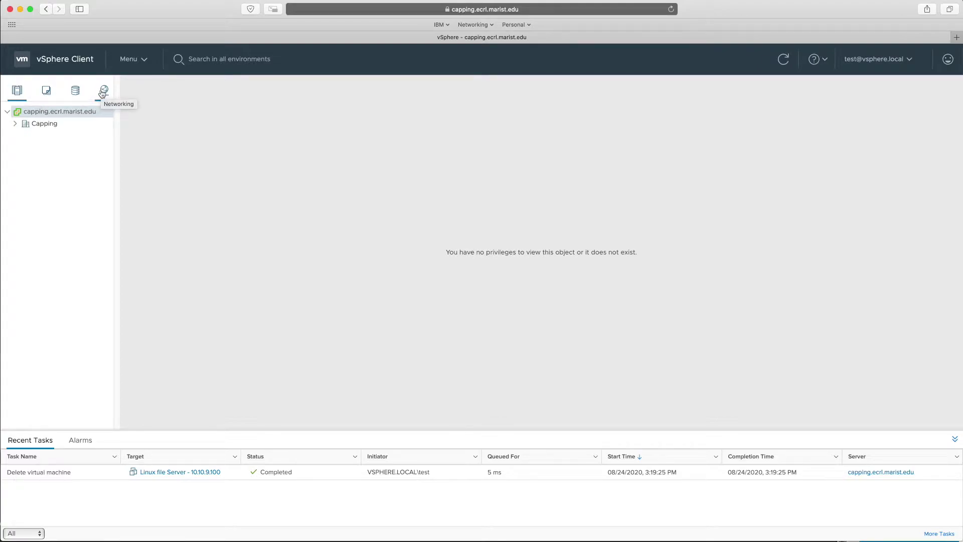
pyautogui.click(47, 96)
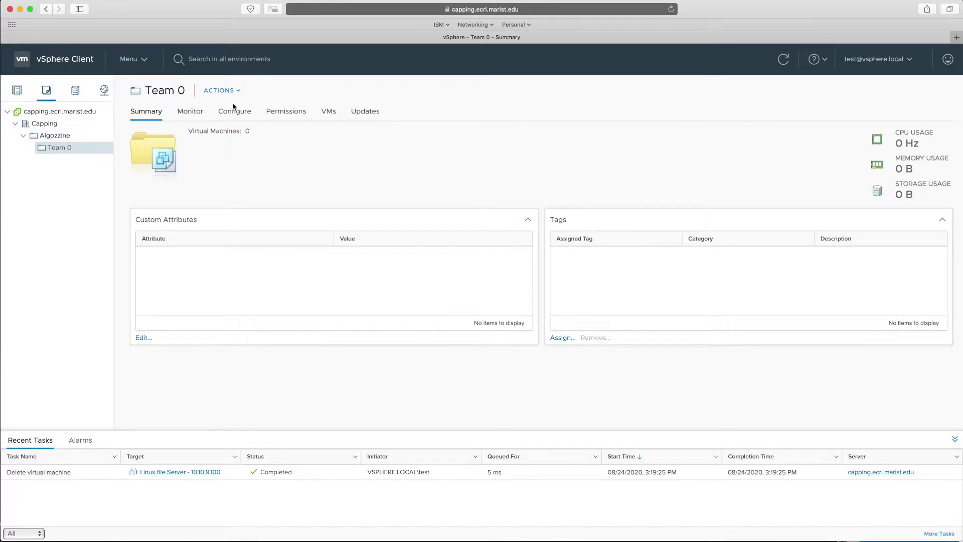
pyautogui.click(222, 91)
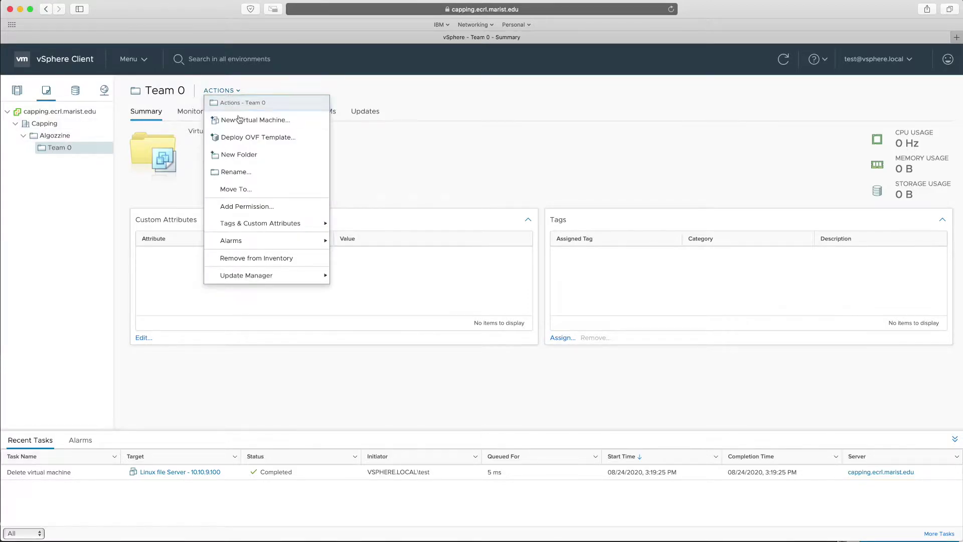
pyautogui.click(299, 124)
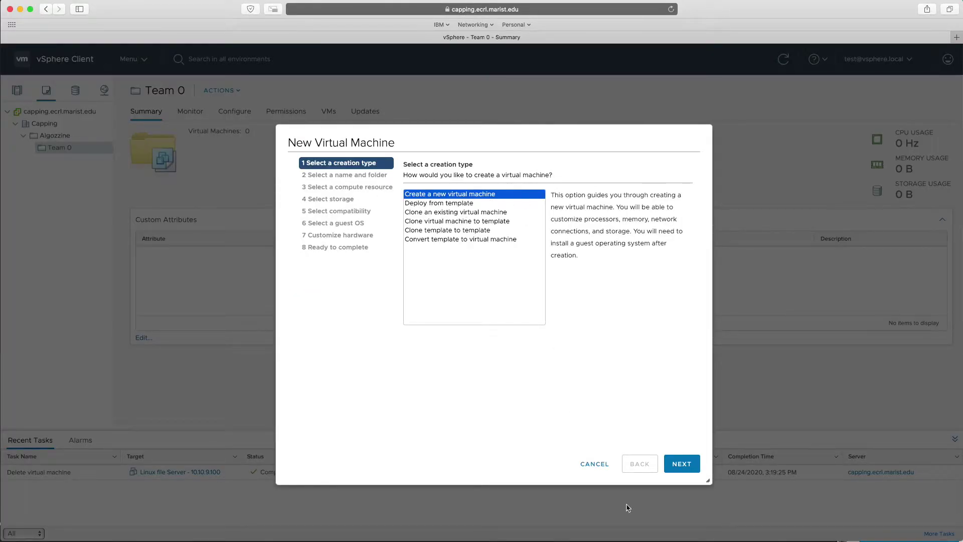
pyautogui.click(682, 464)
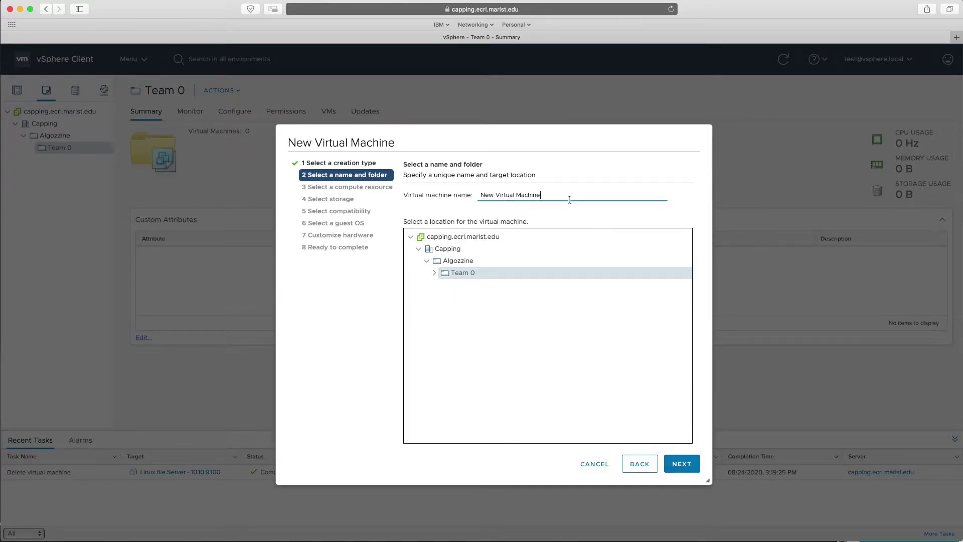
# Name the virtual machine "Linux Web Server - 10.10.9.100".
pyautogui.moveTo(568, 198); pyautogui.dragTo(479, 198)
pyautogui.press('BackSpace')
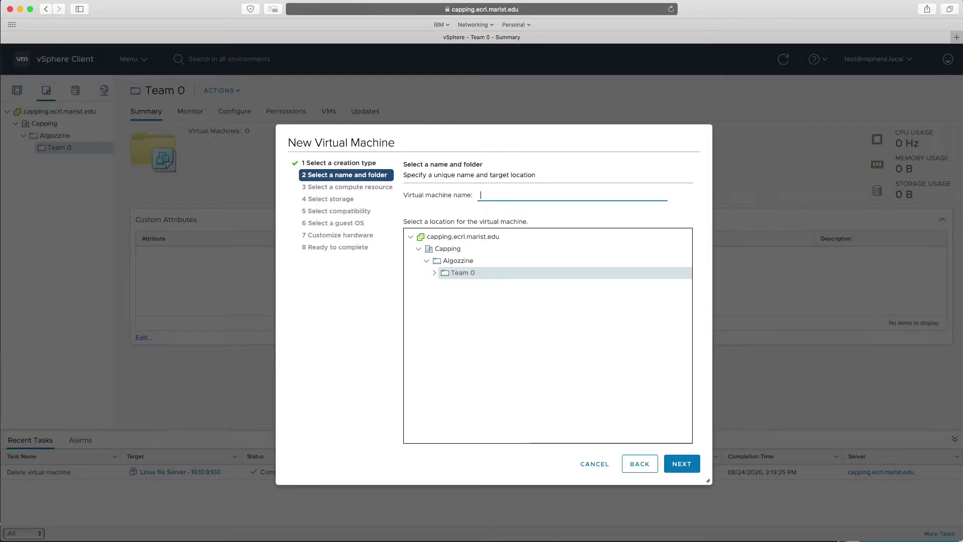
pyautogui.write('Linux Web Server - 10.10.9.100')
pyautogui.doubleClick(491, 195)
pyautogui.doubleClick(504, 195)
pyautogui.click(593, 205)
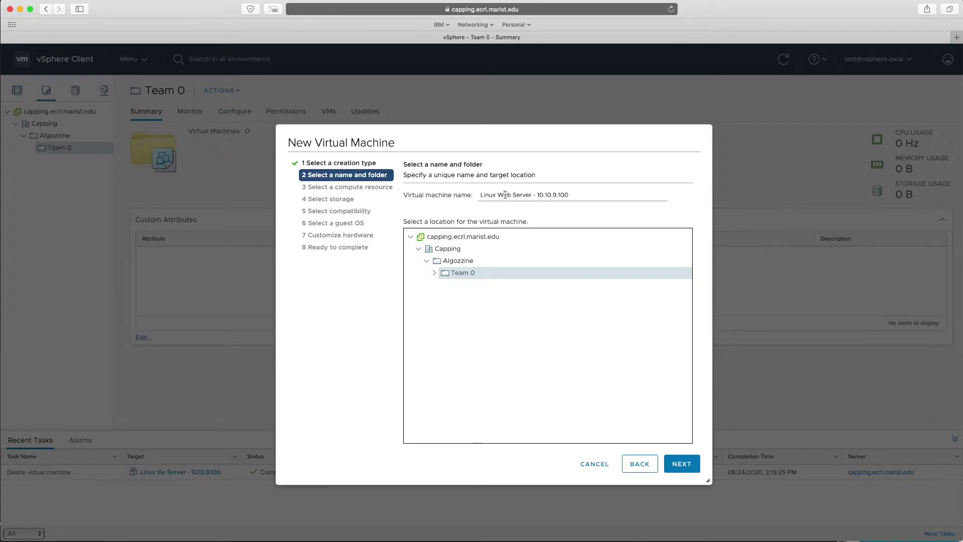
pyautogui.moveTo(582, 195); pyautogui.dragTo(537, 197)
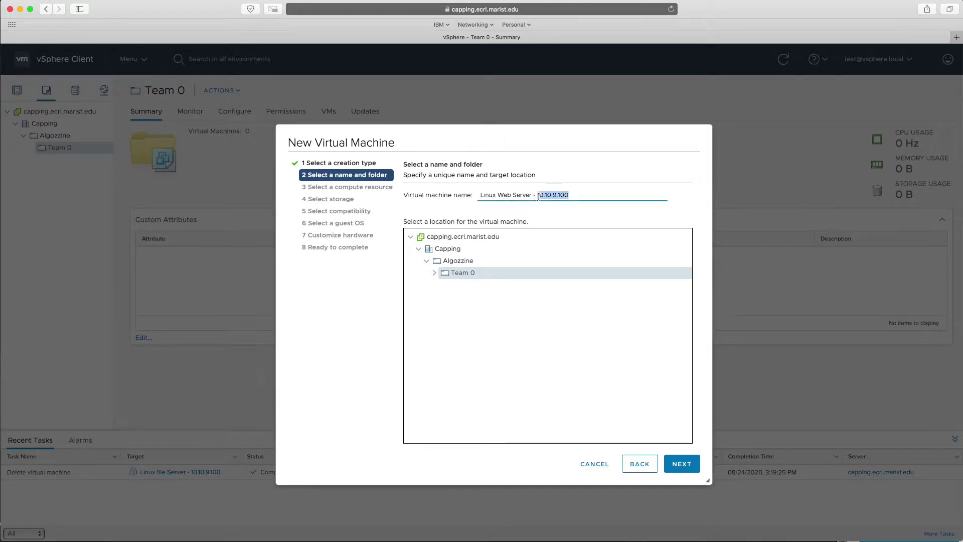
pyautogui.press('Right')
pyautogui.hotkey('alt', 'Left')
pyautogui.press('Left')
pyautogui.press('Left')
pyautogui.press('Left')
pyautogui.hotkey('shift', 'End')
pyautogui.press('Right')
# Choose the Team 0 folder as the virtual machine's location and continue to the compute resource selection.
pyautogui.click(453, 278)
pyautogui.click(469, 260)
pyautogui.click(450, 250)
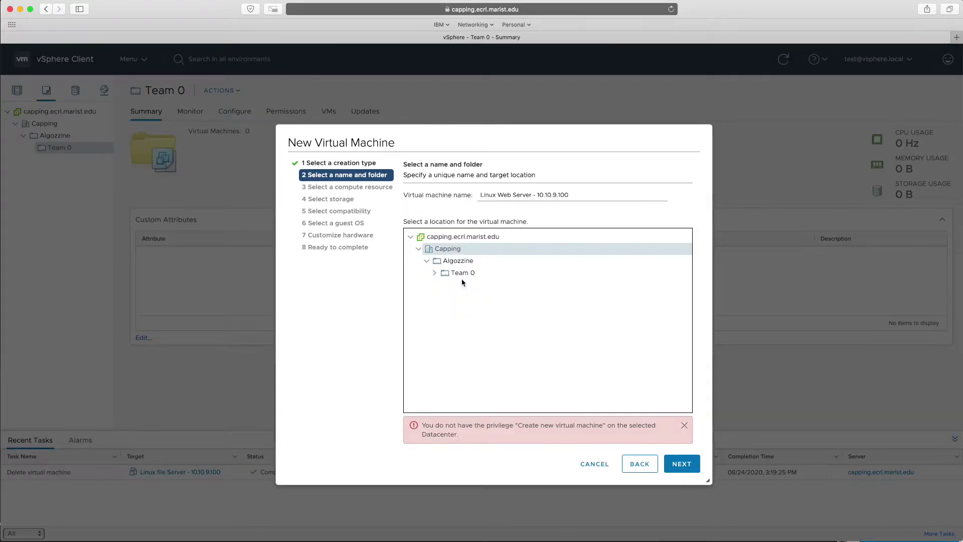
pyautogui.click(465, 276)
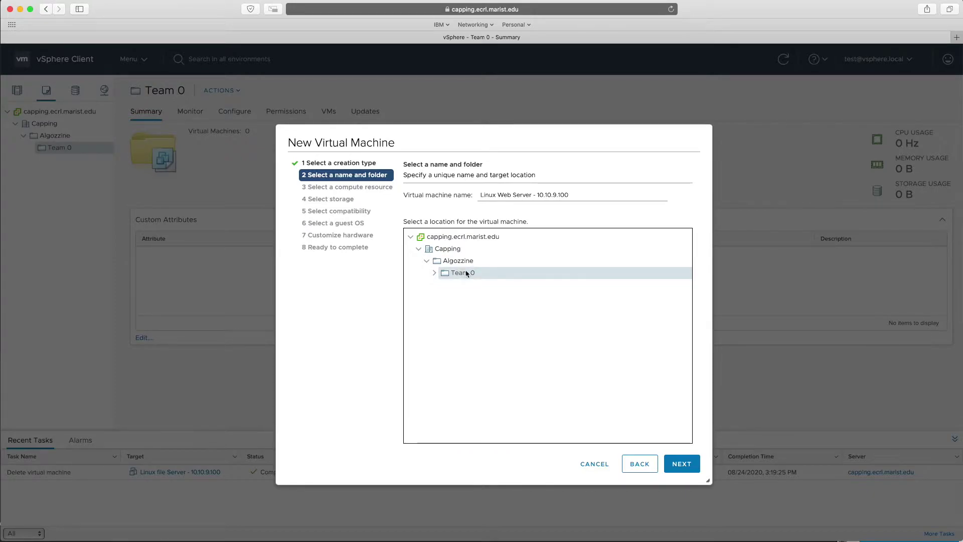
pyautogui.click(696, 465)
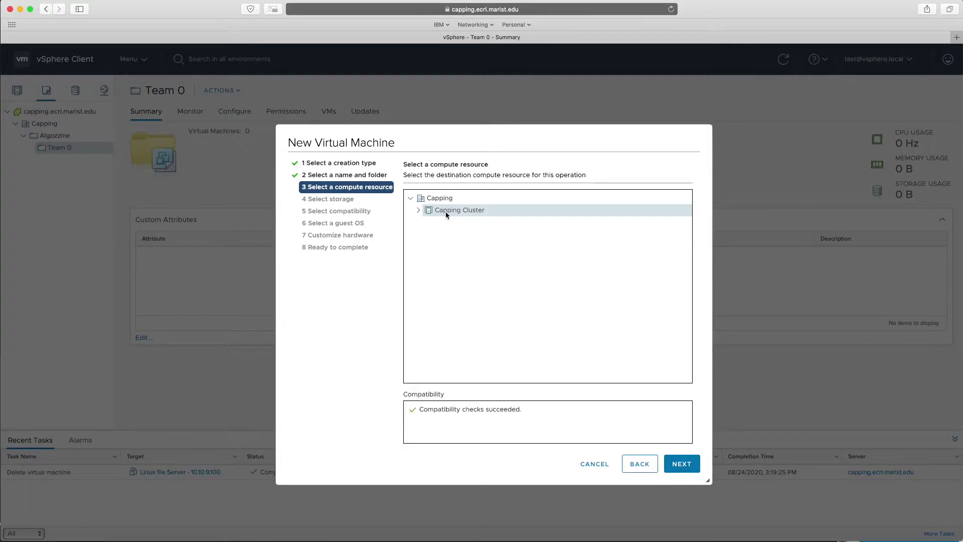
# Choose the Capping Cluster, rather than an individual ESXi host, as the compute resource and continue to storage.
pyautogui.click(419, 210)
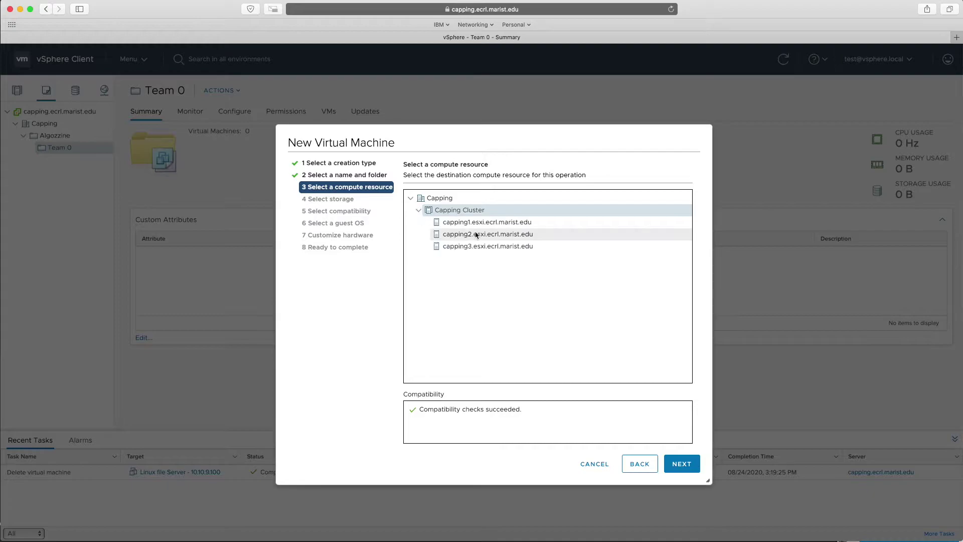
pyautogui.click(489, 234)
pyautogui.click(500, 248)
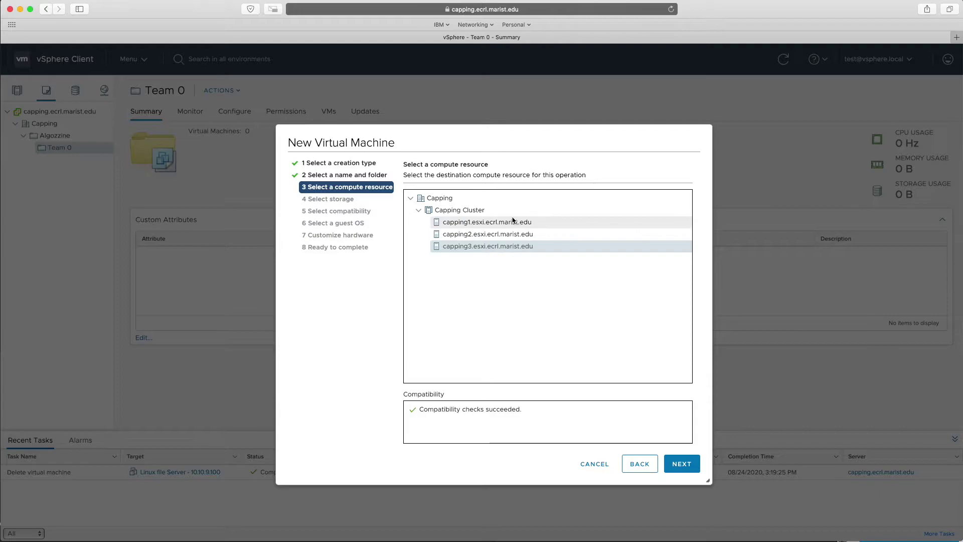
pyautogui.click(486, 211)
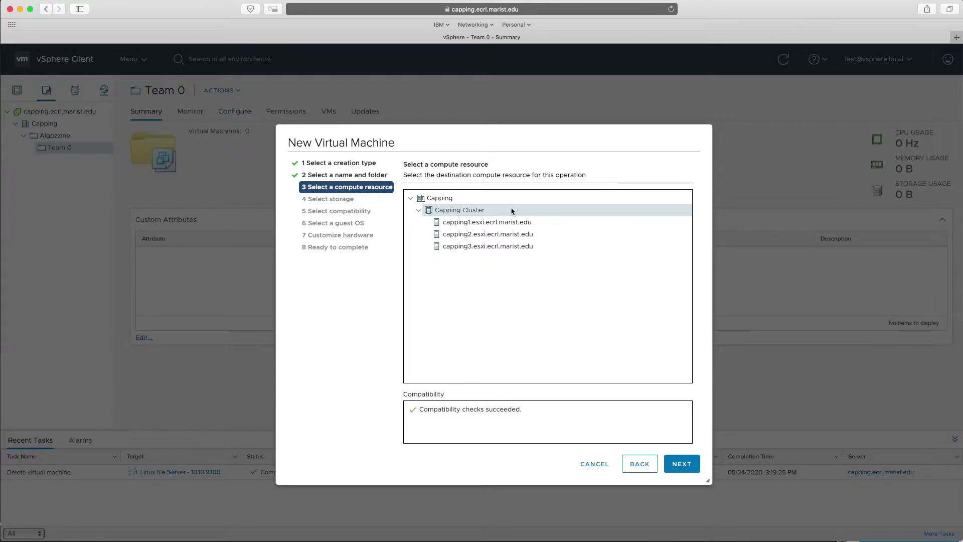
pyautogui.click(692, 464)
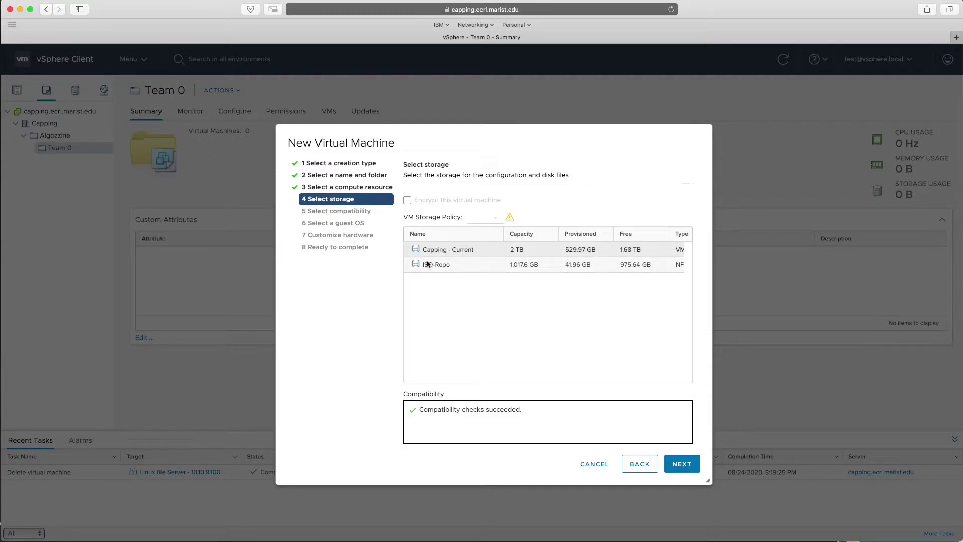
# Select the Capping - Current datastore for the virtual machine's configuration and disk files and continue to compatibility.
pyautogui.click(461, 268)
pyautogui.click(468, 250)
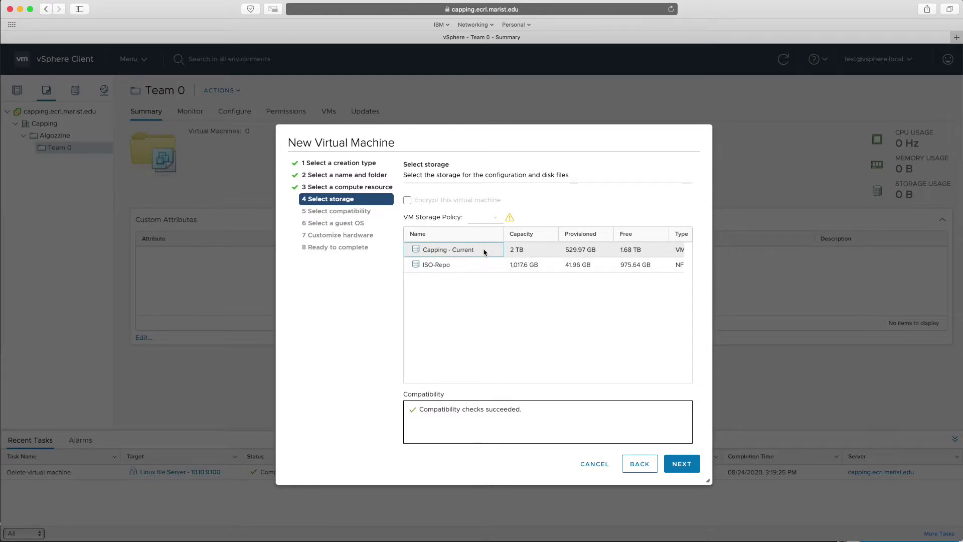
pyautogui.click(478, 265)
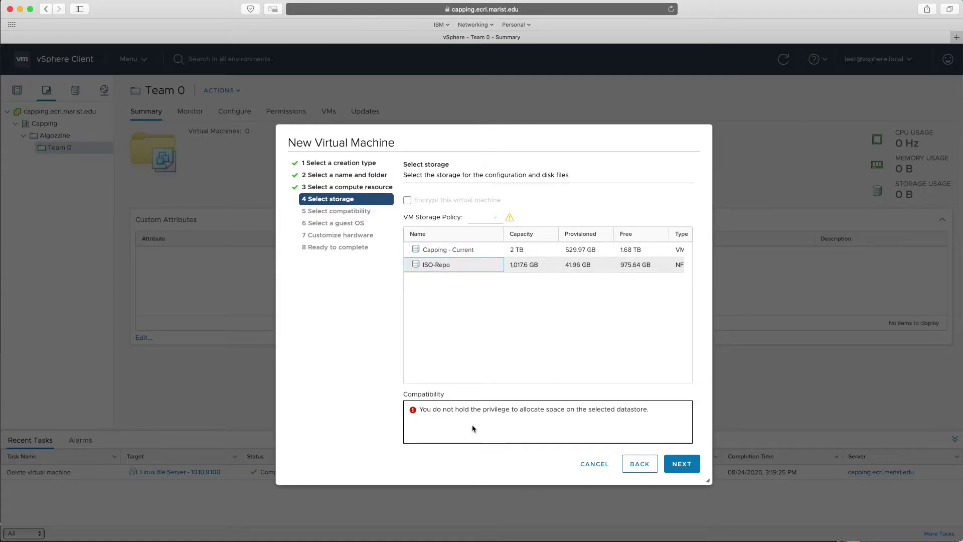
pyautogui.click(466, 254)
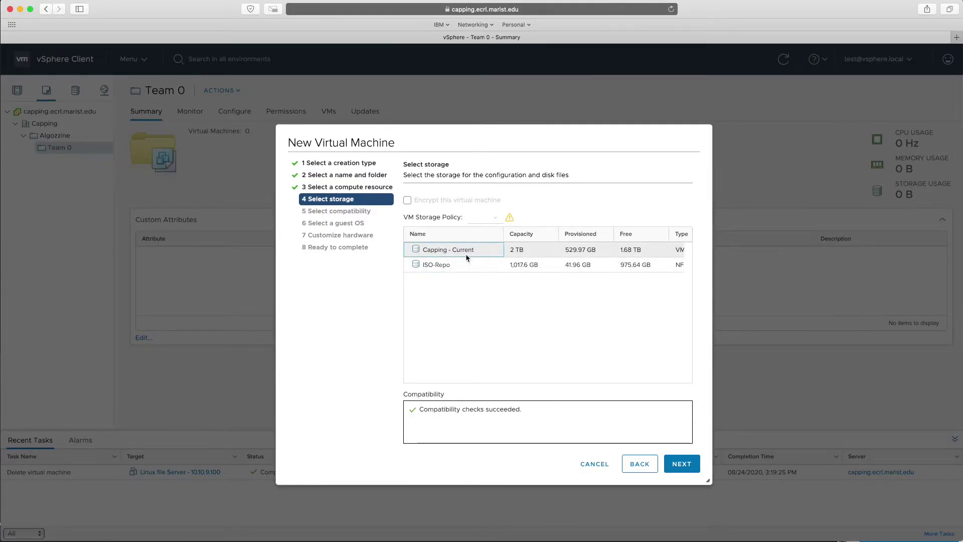
pyautogui.click(691, 468)
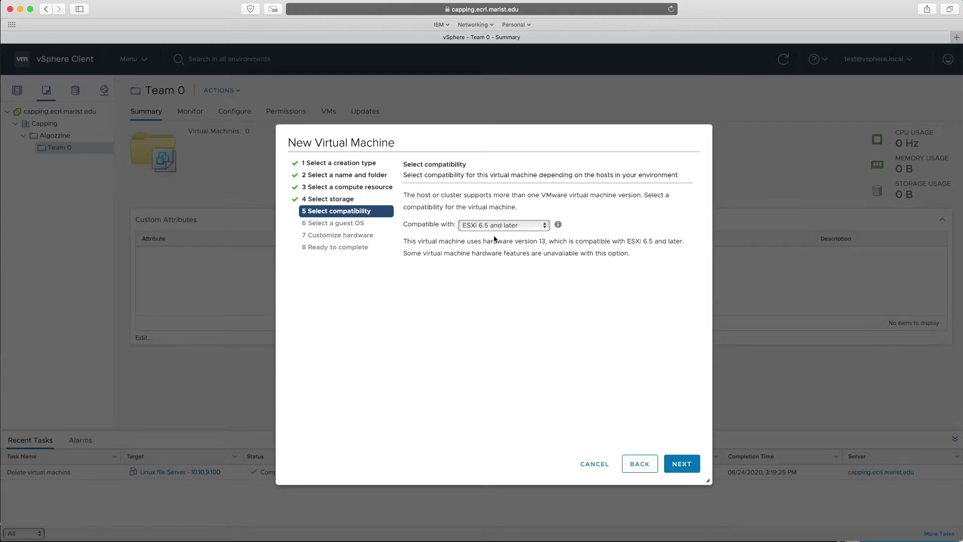
# Accept ESXi 6.5 and later compatibility, set the guest OS to Linux, CentOS 7 (64-bit), and continue to hardware customization.
pyautogui.click(697, 462)
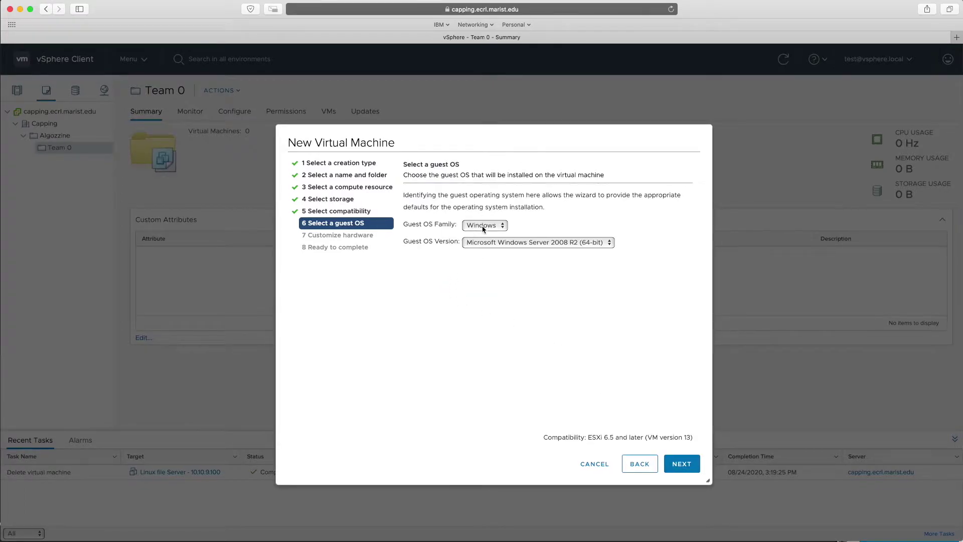
pyautogui.click(484, 225)
pyautogui.click(479, 235)
pyautogui.click(516, 245)
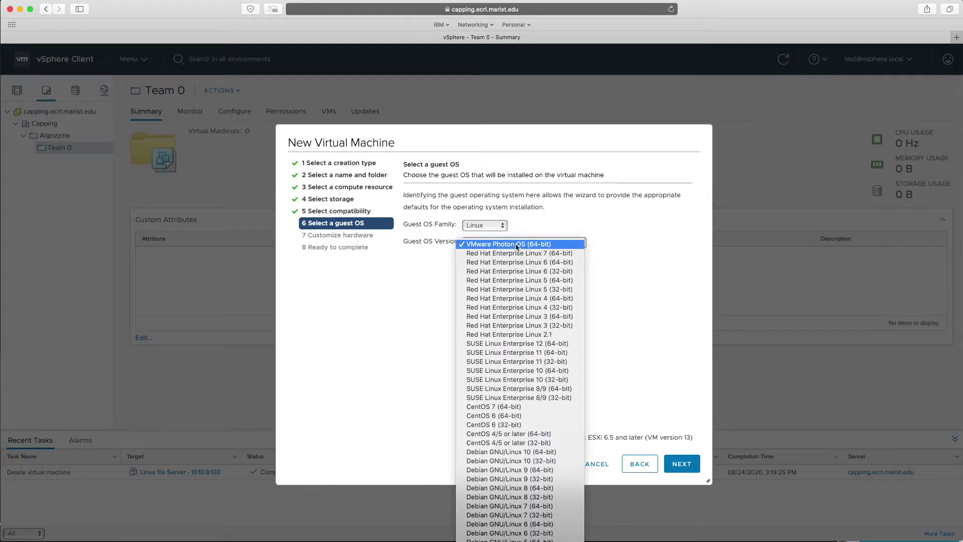
pyautogui.click(555, 408)
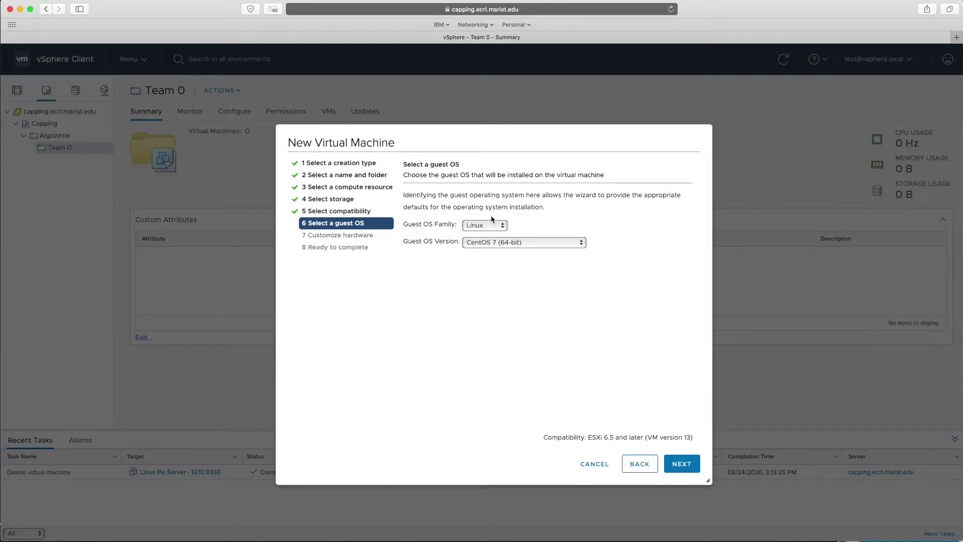
pyautogui.click(696, 469)
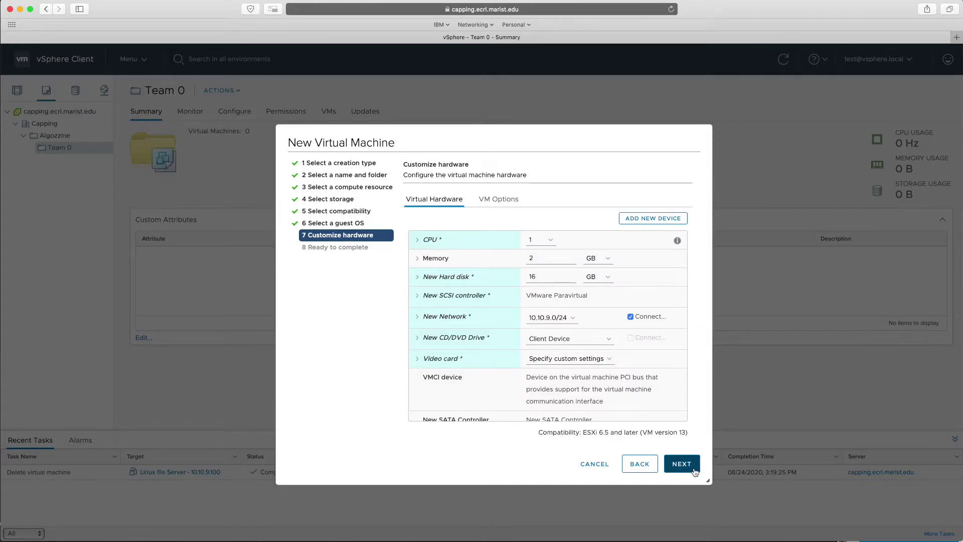
# Assign the virtual machine 4 CPUs with 4 cores per socket.
pyautogui.click(538, 243)
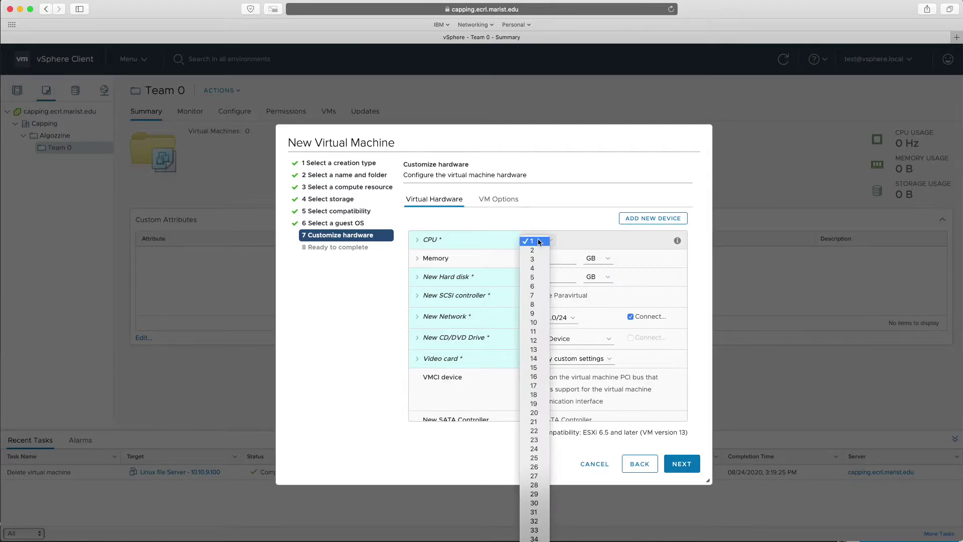
pyautogui.click(533, 269)
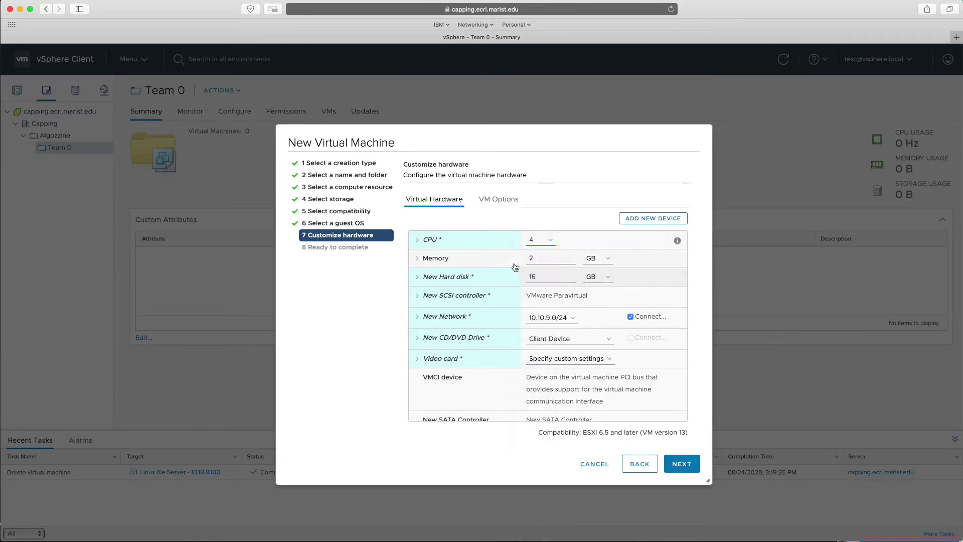
pyautogui.click(460, 239)
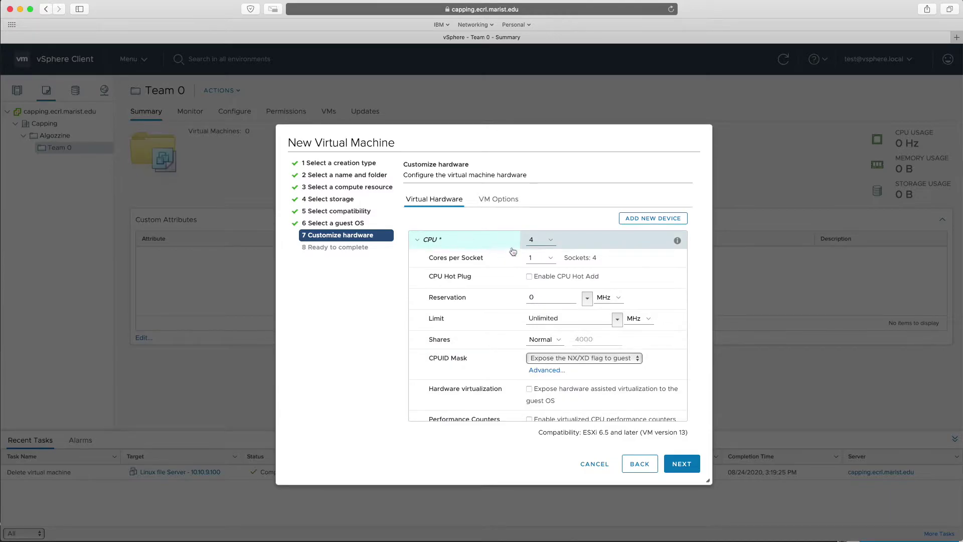
pyautogui.click(545, 258)
pyautogui.click(535, 277)
pyautogui.click(540, 257)
pyautogui.click(537, 257)
pyautogui.press('1')
pyautogui.click(536, 257)
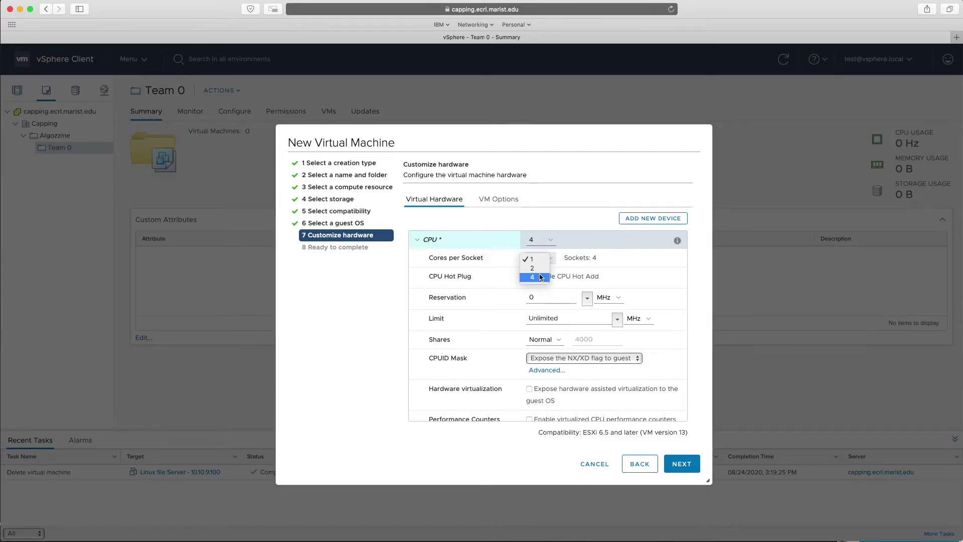
pyautogui.click(540, 277)
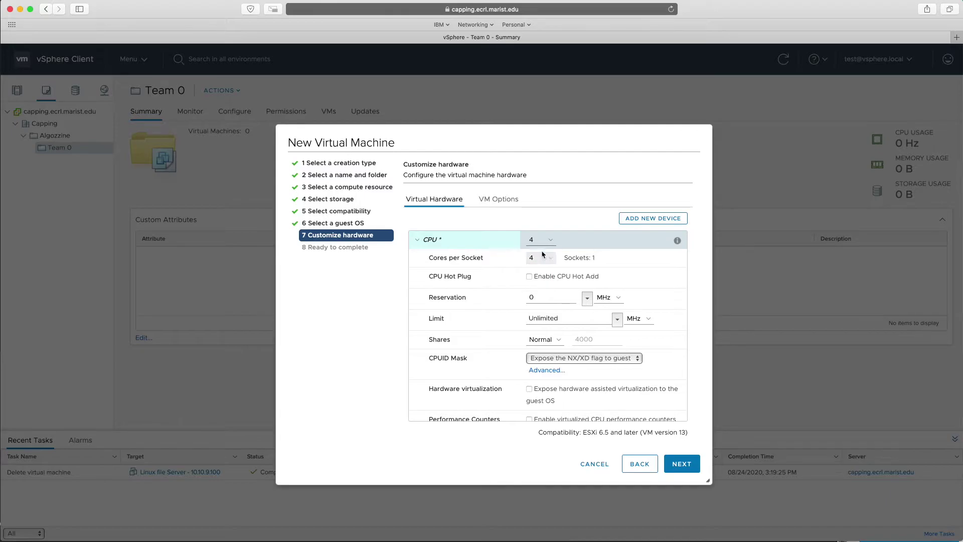
pyautogui.click(459, 243)
# Set the virtual machine's memory to 4 GB.
pyautogui.click(535, 259)
pyautogui.moveTo(535, 260); pyautogui.dragTo(513, 266)
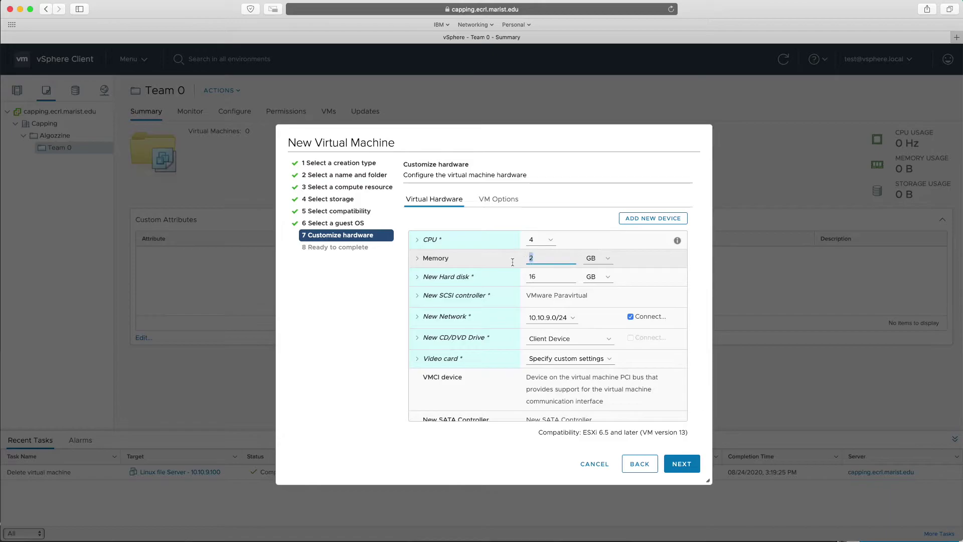
pyautogui.press('BackSpace')
pyautogui.write('4')
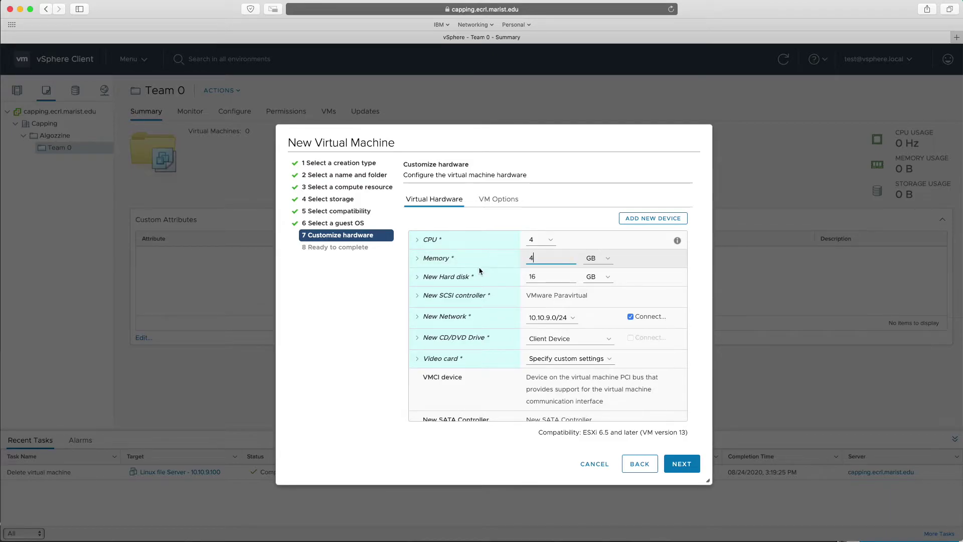
# Keep the new hard disk at 16 GB and change its disk provisioning to Thin Provision.
pyautogui.click(456, 279)
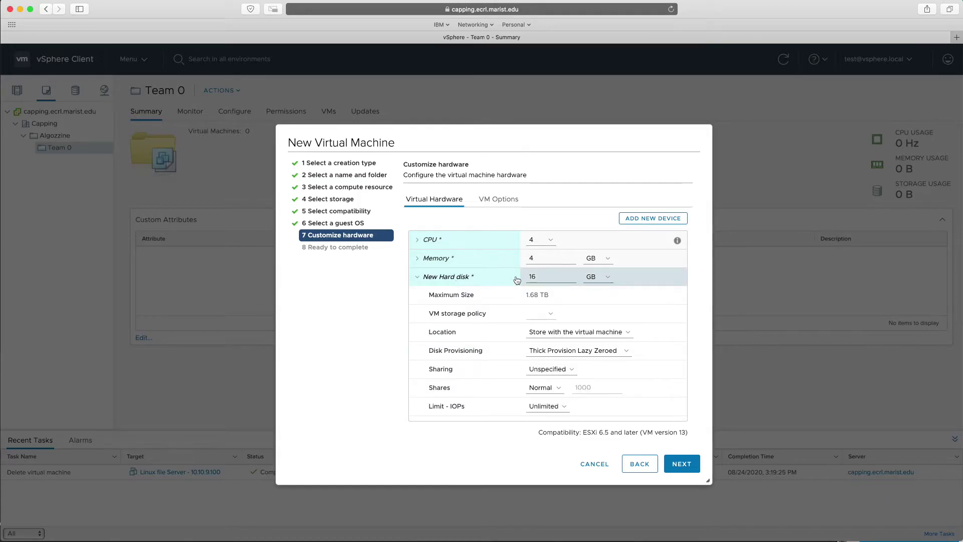
pyautogui.doubleClick(546, 275)
pyautogui.click(536, 349)
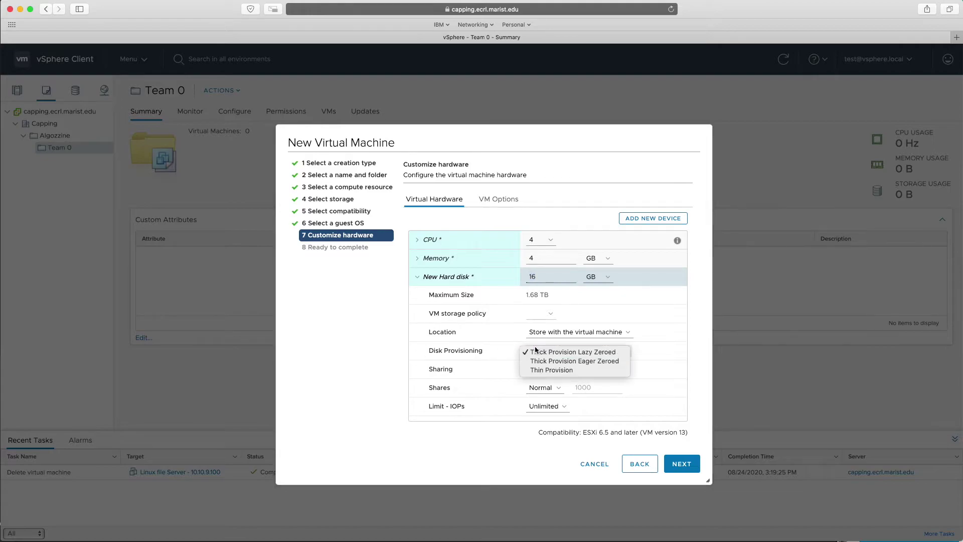
pyautogui.click(565, 369)
pyautogui.scroll(-2, 466, 272)
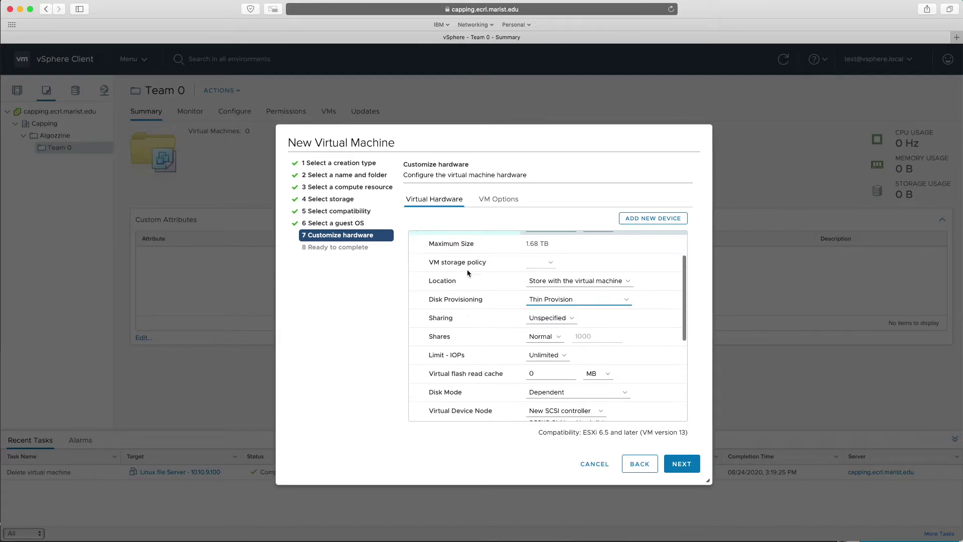
pyautogui.scroll(2, 467, 272)
pyautogui.click(446, 276)
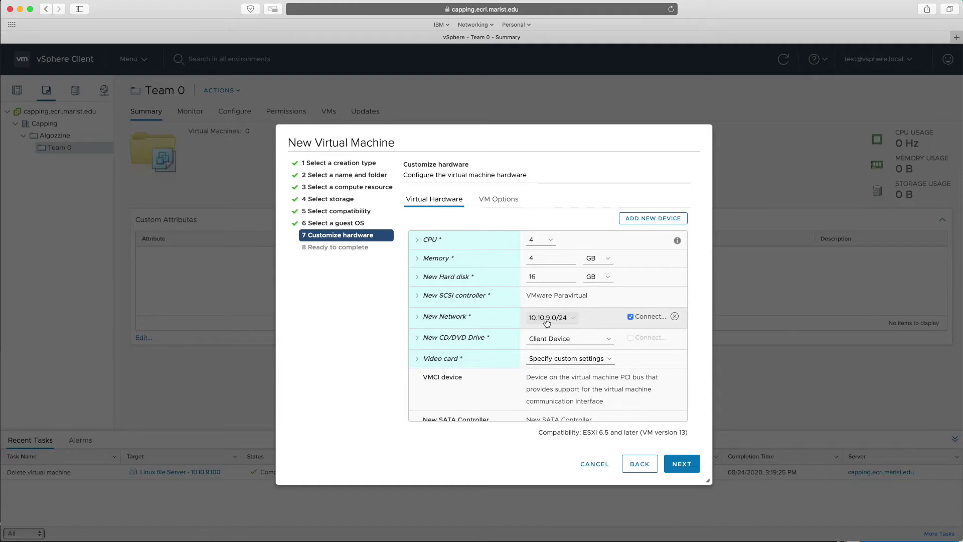
# Keep the new network on 10.10.9.0/24 and set the new CD/DVD drive to use a Datastore ISO File.
pyautogui.click(571, 319)
pyautogui.click(601, 315)
pyautogui.click(553, 343)
pyautogui.click(438, 341)
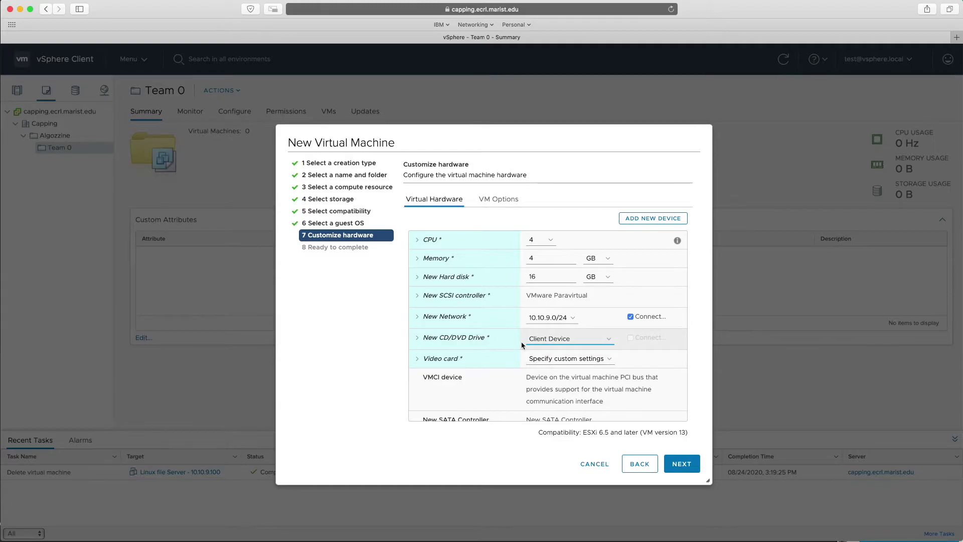
pyautogui.click(564, 339)
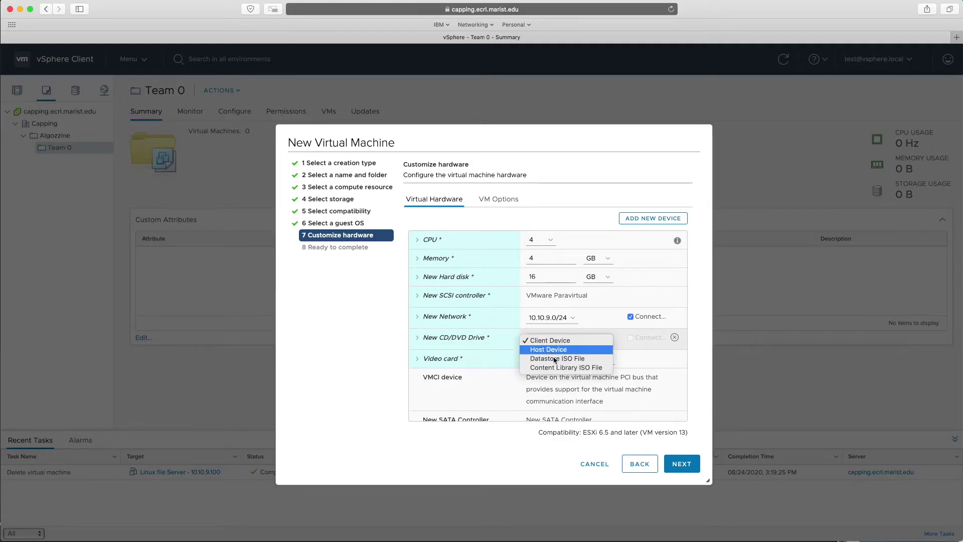
pyautogui.click(600, 360)
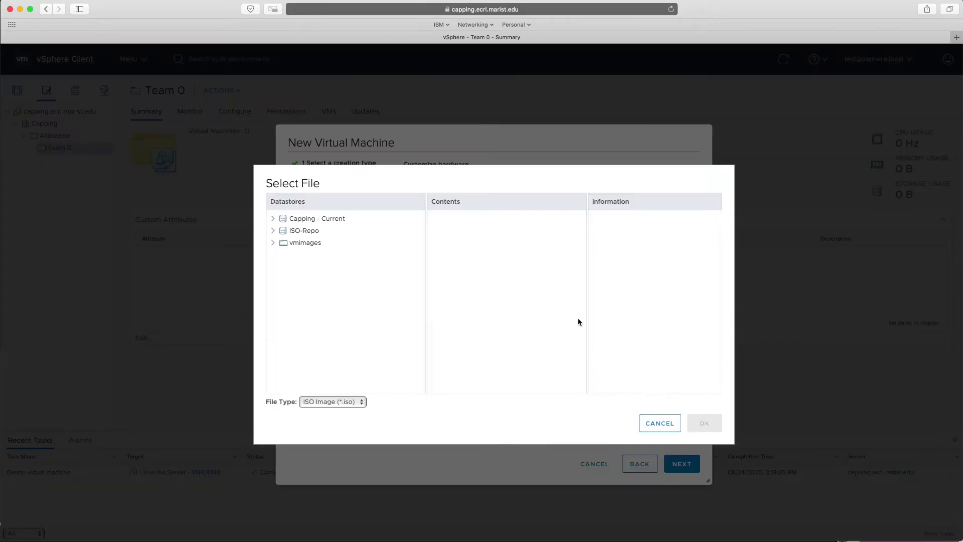
# Choose CentOS-7.0-1406-x86_64-Everything.iso from the Linux/CentOS folder of the ISO-Repo datastore as the CD/DVD media.
pyautogui.click(331, 219)
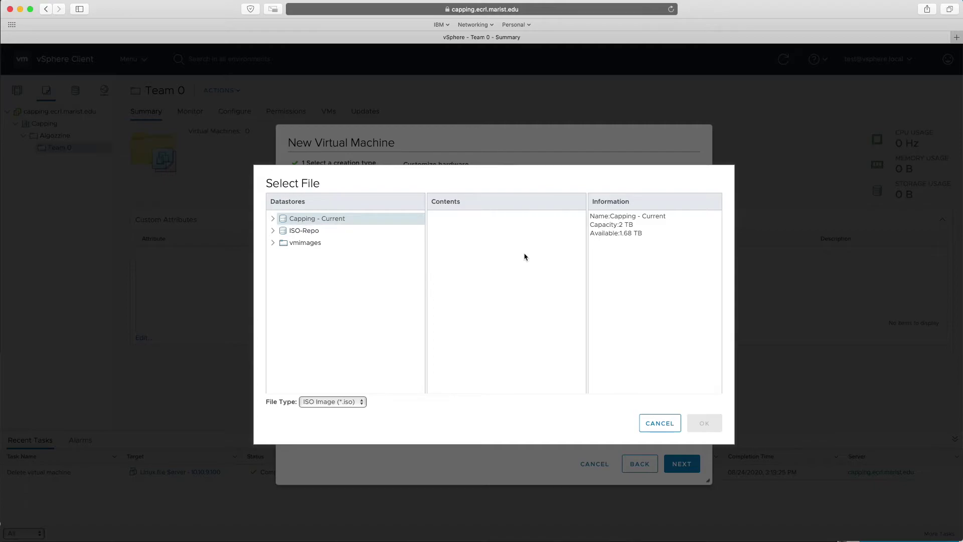
pyautogui.click(337, 234)
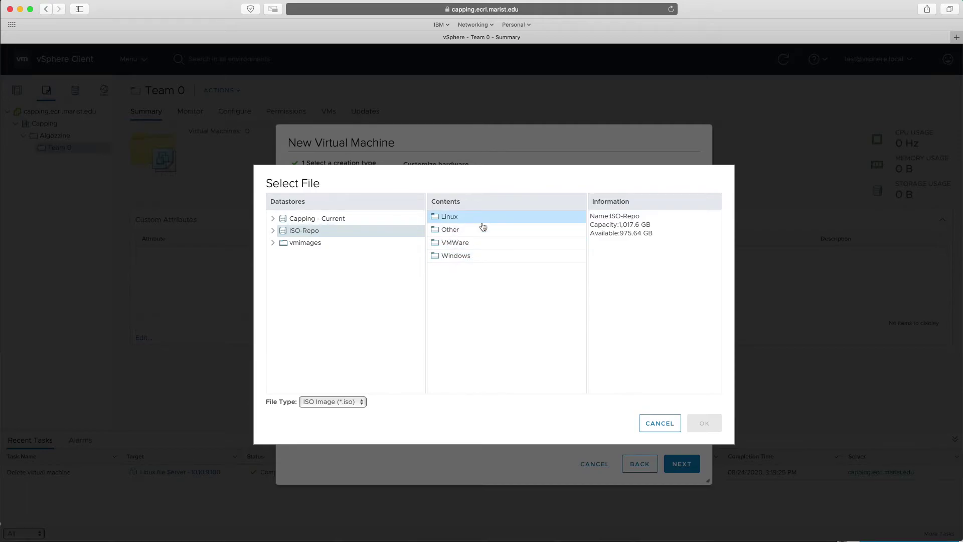
pyautogui.doubleClick(483, 226)
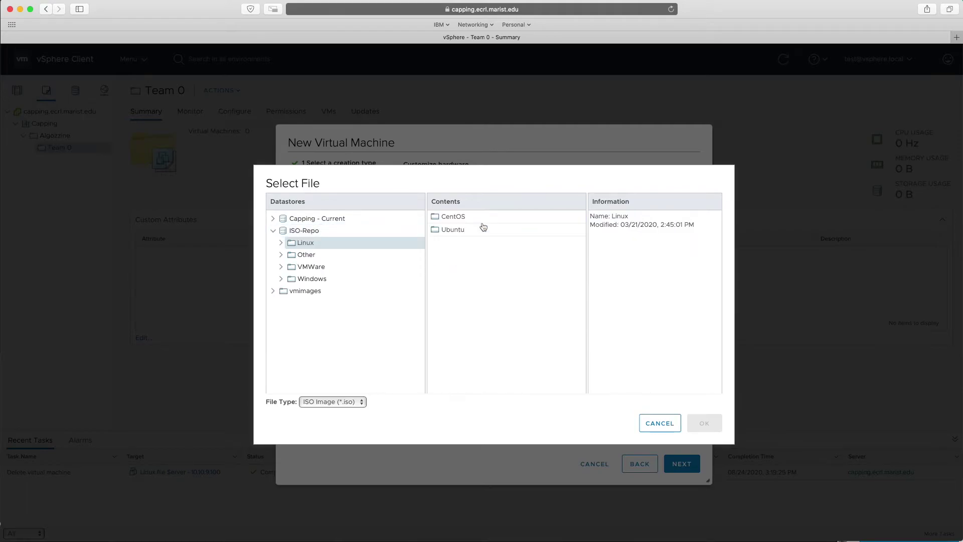
pyautogui.click(487, 218)
pyautogui.click(477, 230)
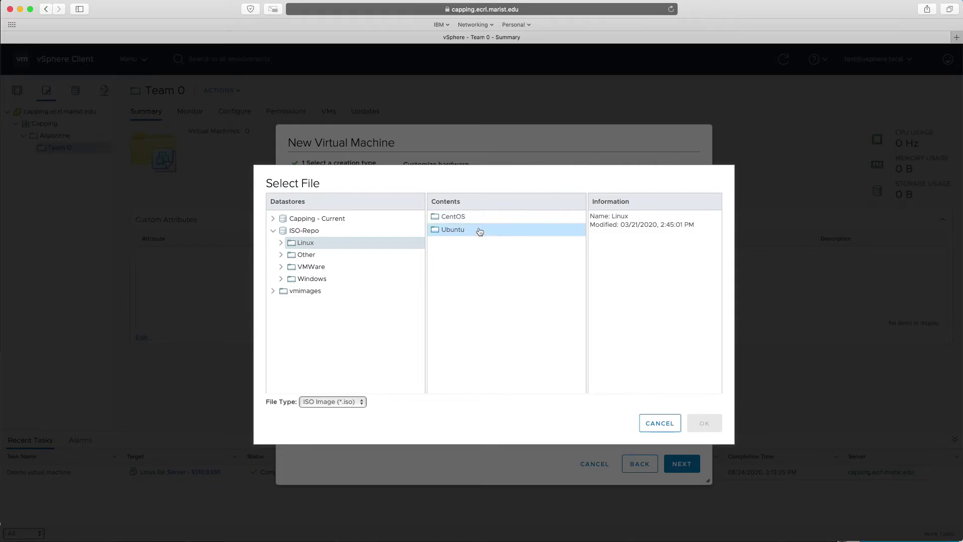
pyautogui.click(486, 220)
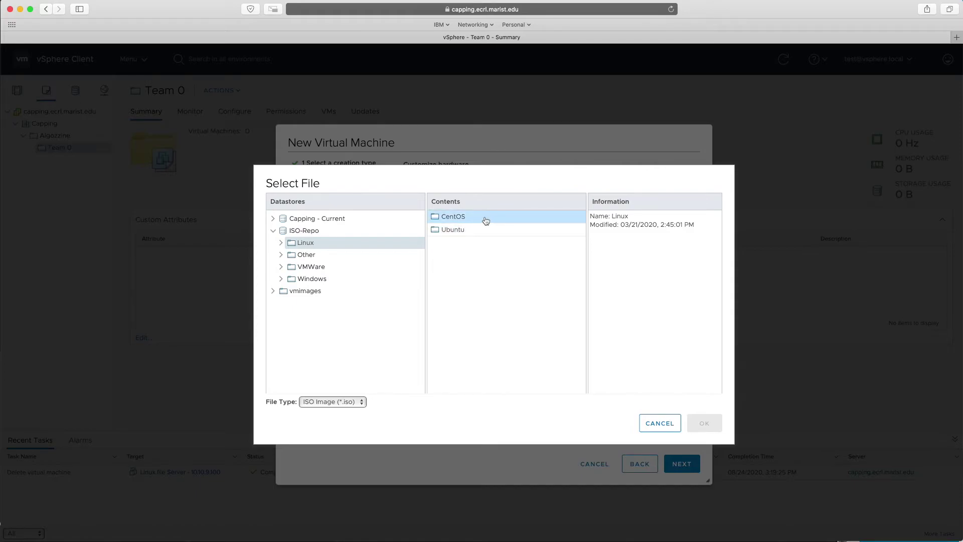
pyautogui.doubleClick(485, 220)
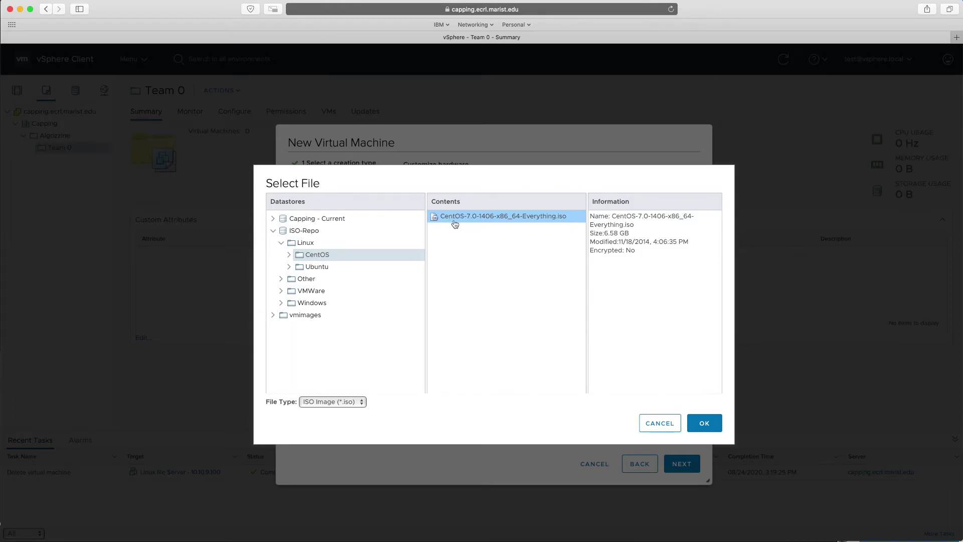
pyautogui.click(705, 422)
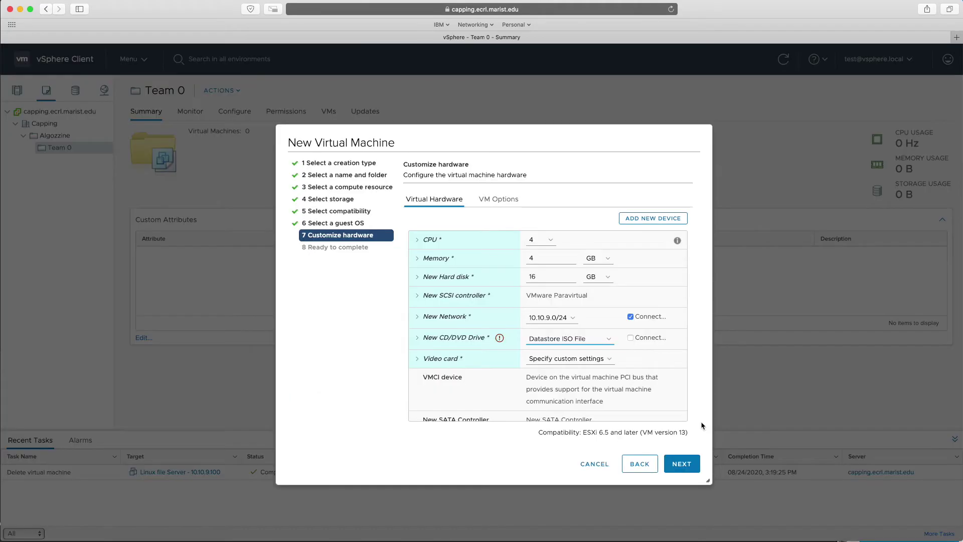
# Set the new CD/DVD drive to connect at power on and finish creating the virtual machine.
pyautogui.click(644, 339)
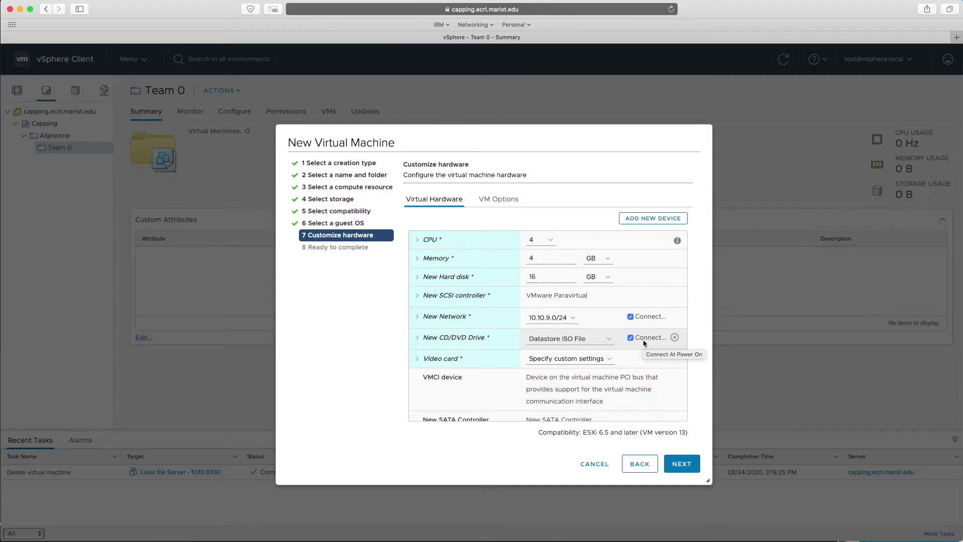
pyautogui.click(674, 462)
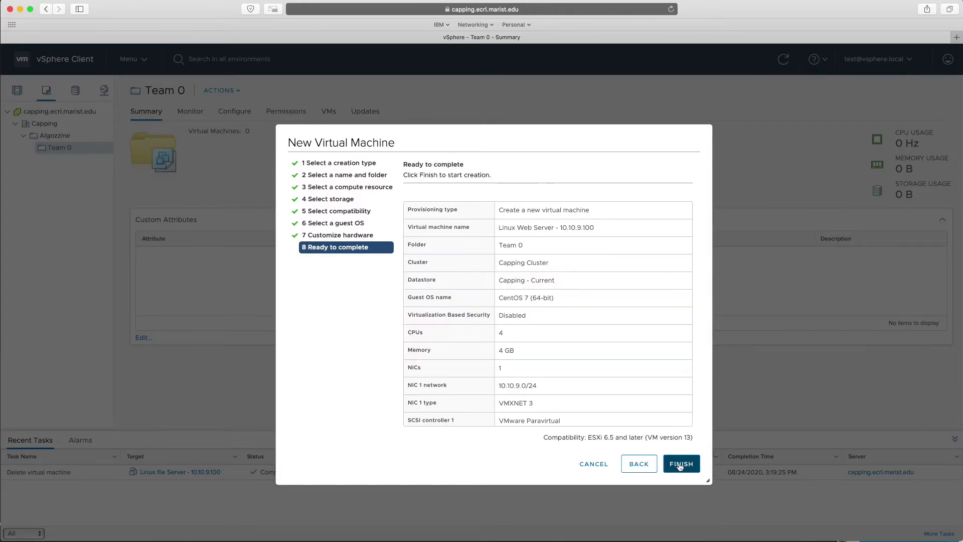
pyautogui.click(678, 462)
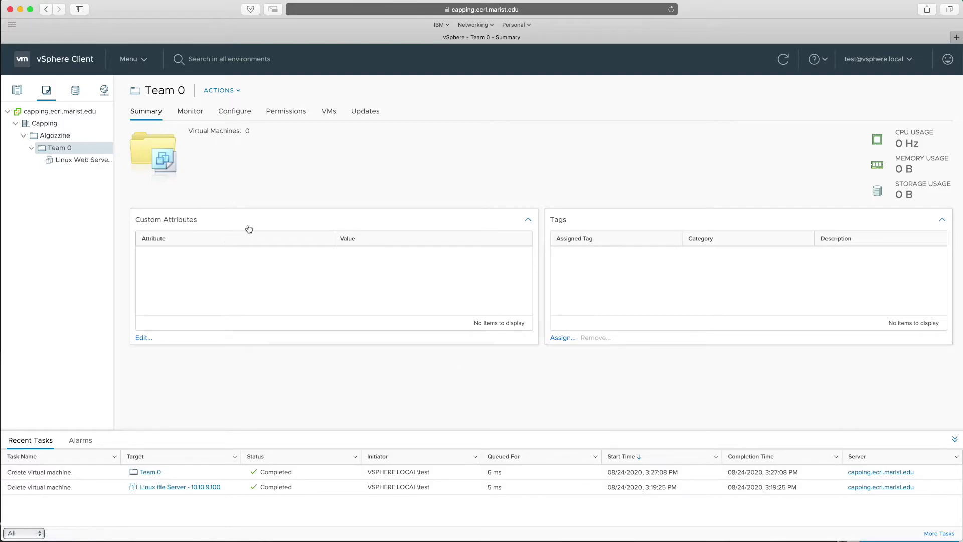
# Edit the new Linux Web Server's settings, switching CD/DVD drive 1 to Client Device and back to Datastore ISO File.
pyautogui.click(80, 160)
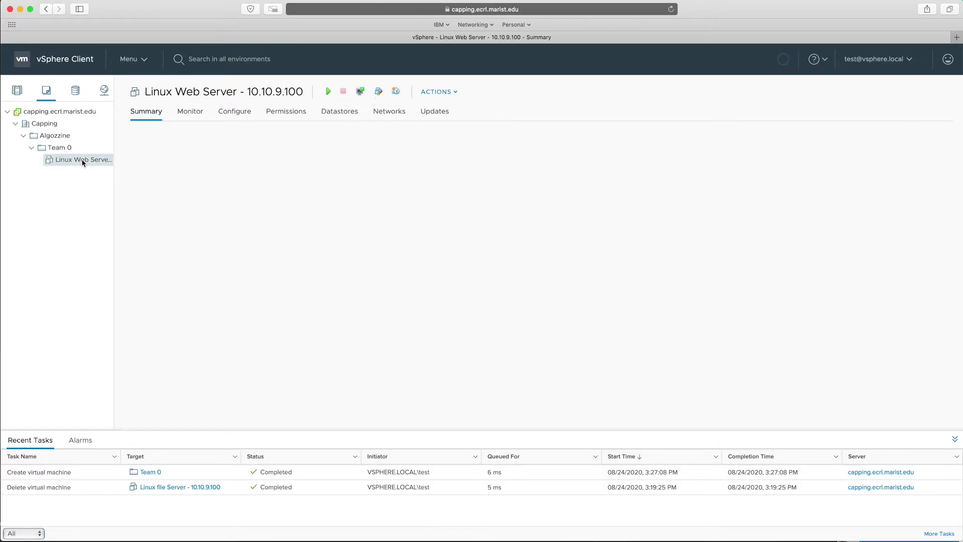
pyautogui.rightClick(83, 162)
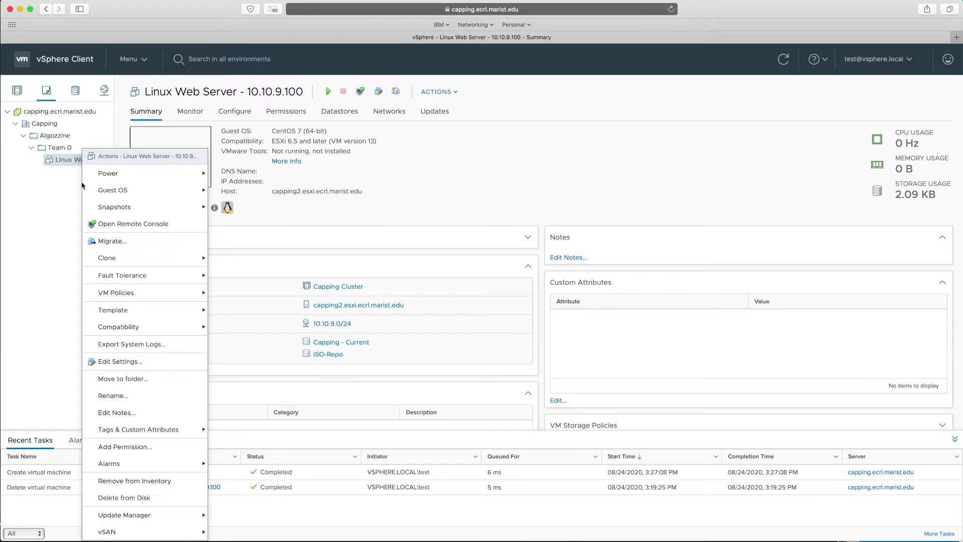
pyautogui.click(134, 368)
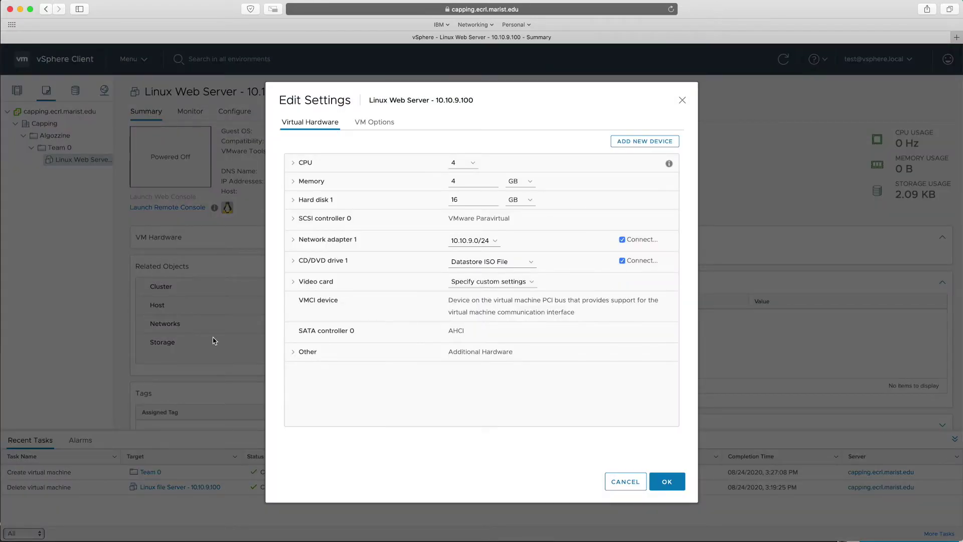
pyautogui.click(512, 264)
pyautogui.click(512, 264)
pyautogui.click(511, 263)
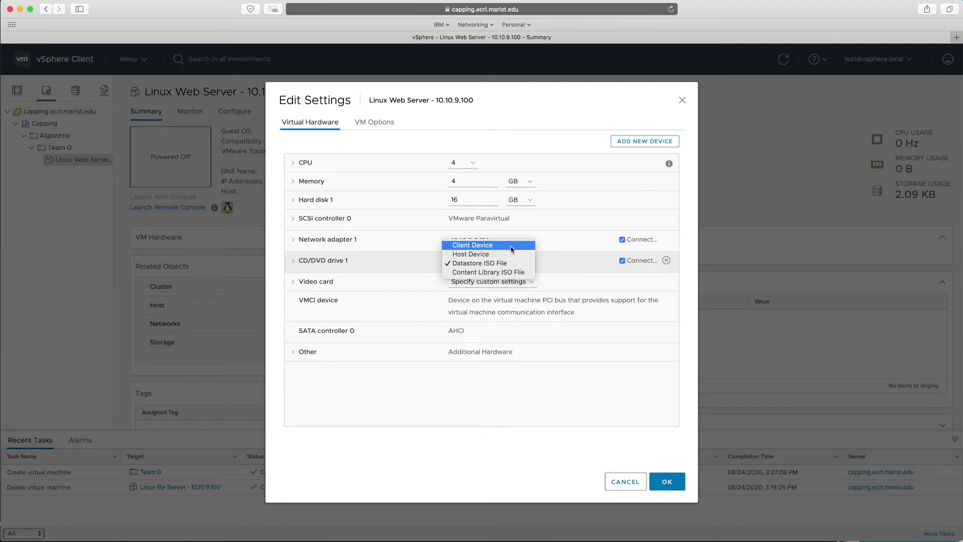
pyautogui.click(512, 247)
pyautogui.click(484, 261)
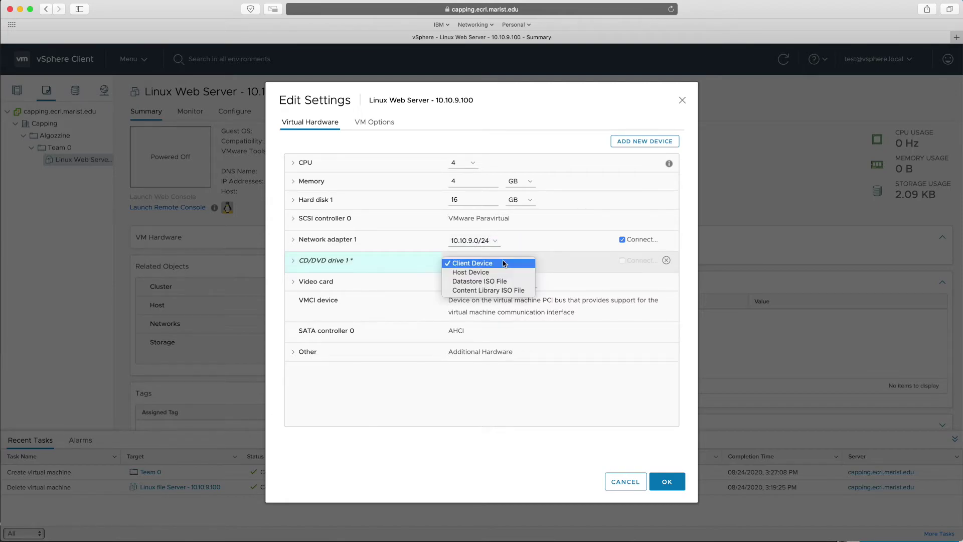
pyautogui.click(488, 282)
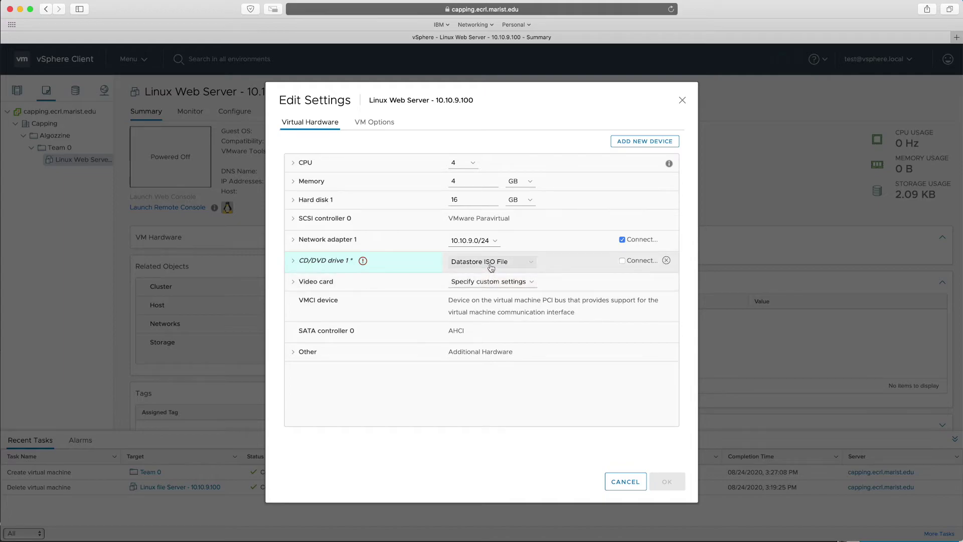
# Inspect the details of CD/DVD drive 1 and its datastore file browser without choosing another ISO.
pyautogui.click(362, 267)
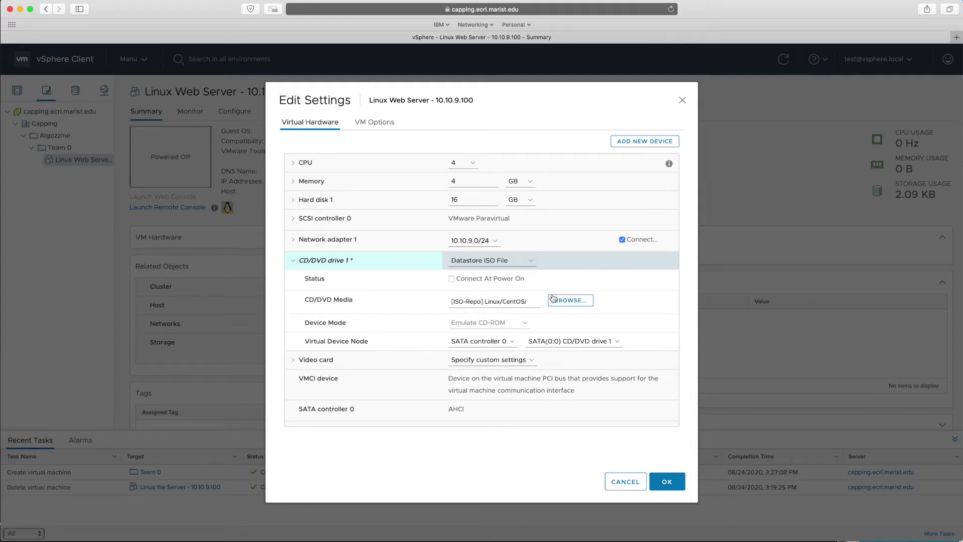
pyautogui.click(572, 303)
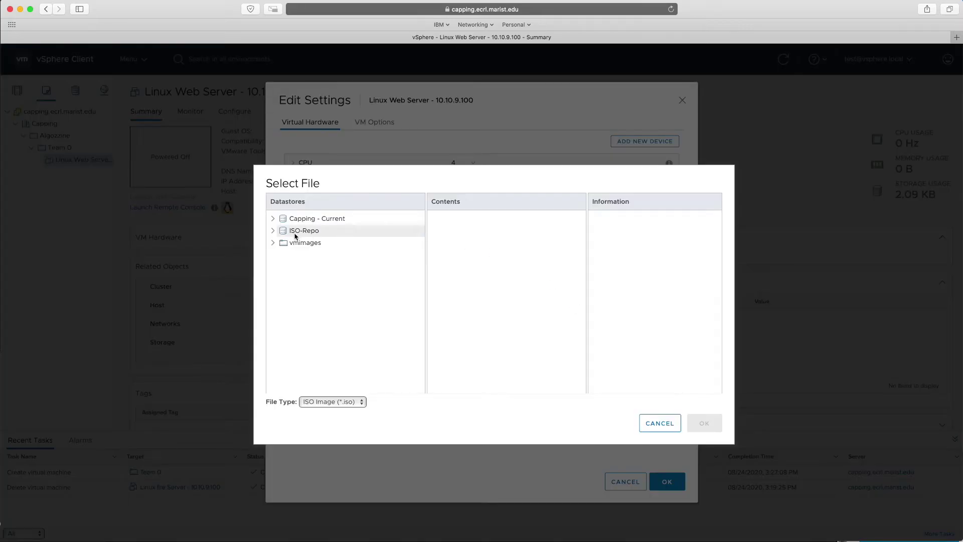
pyautogui.click(654, 420)
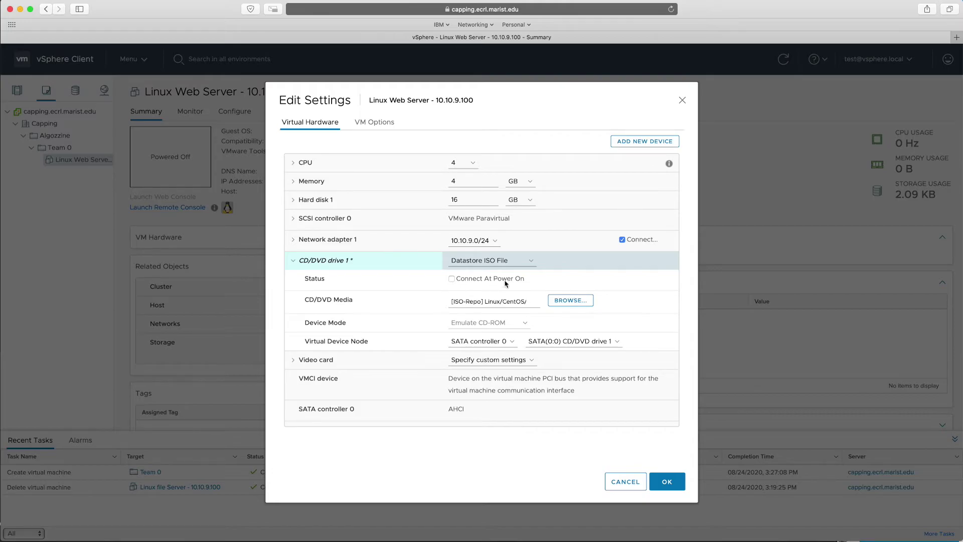
pyautogui.click(354, 259)
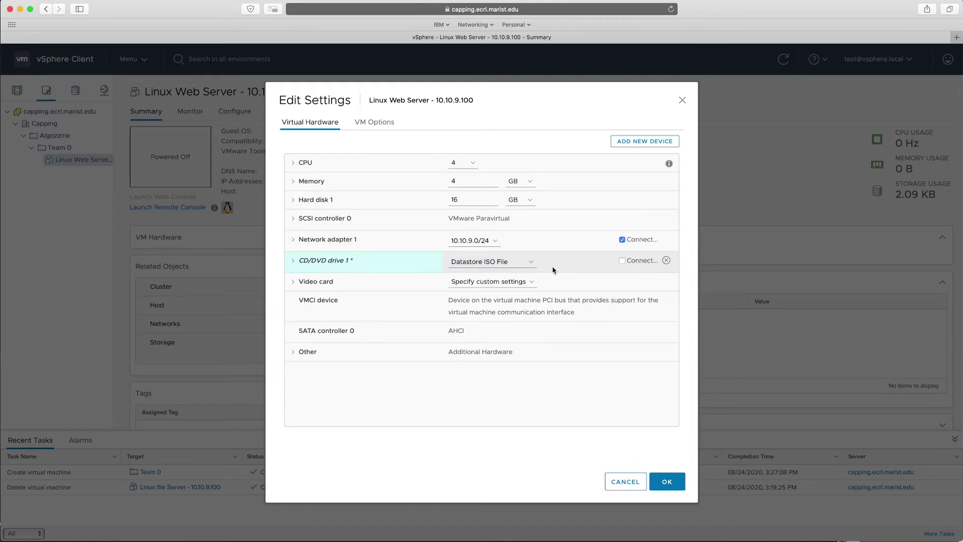
# Set CD/DVD drive 1 to connect at power on and save the virtual machine's settings.
pyautogui.click(643, 263)
pyautogui.click(669, 483)
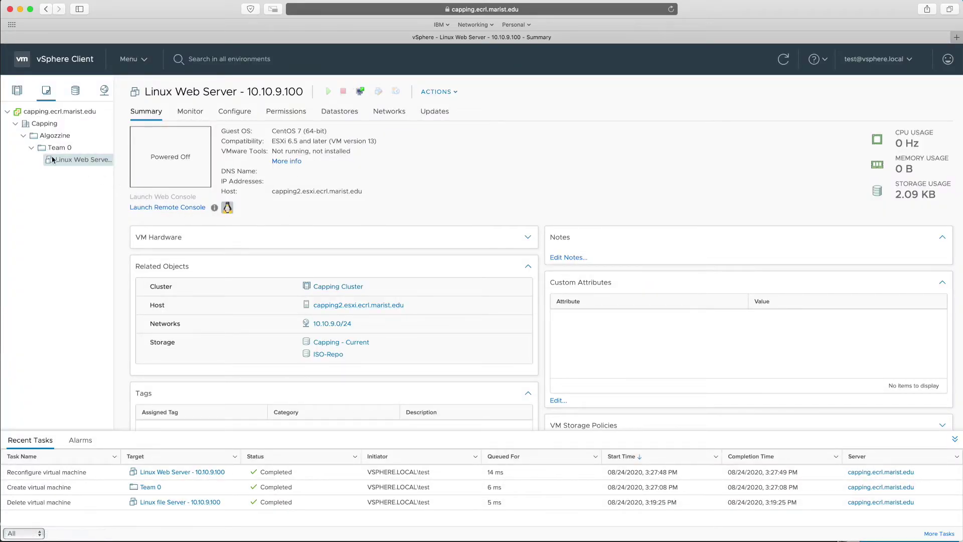
# Power on the Linux Web Server virtual machine and refresh its summary in the Team 0 folder.
pyautogui.click(448, 94)
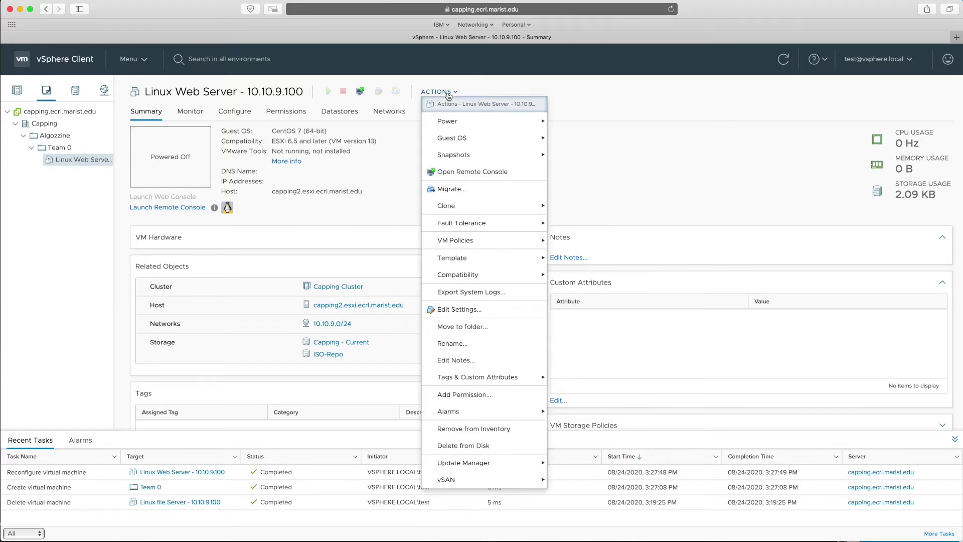
pyautogui.moveTo(452, 128)
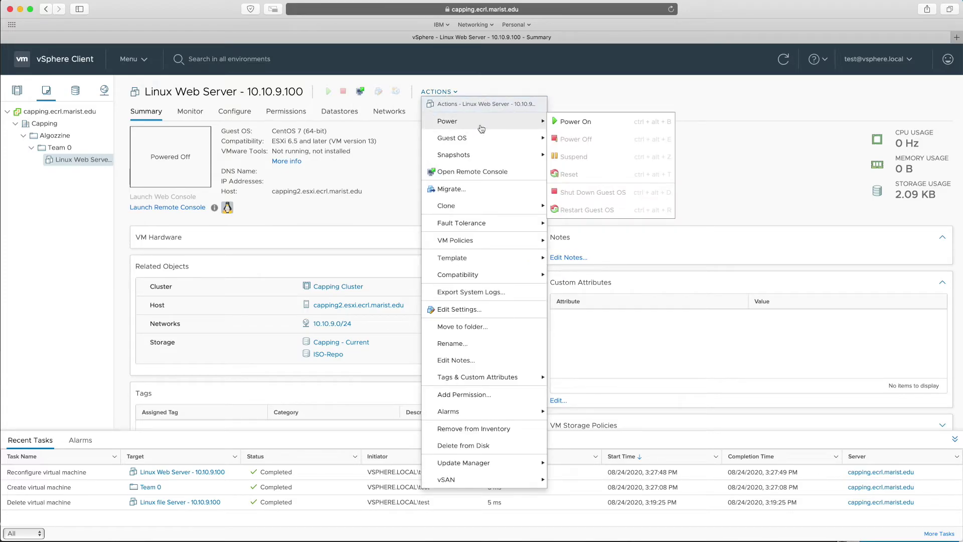
pyautogui.click(631, 122)
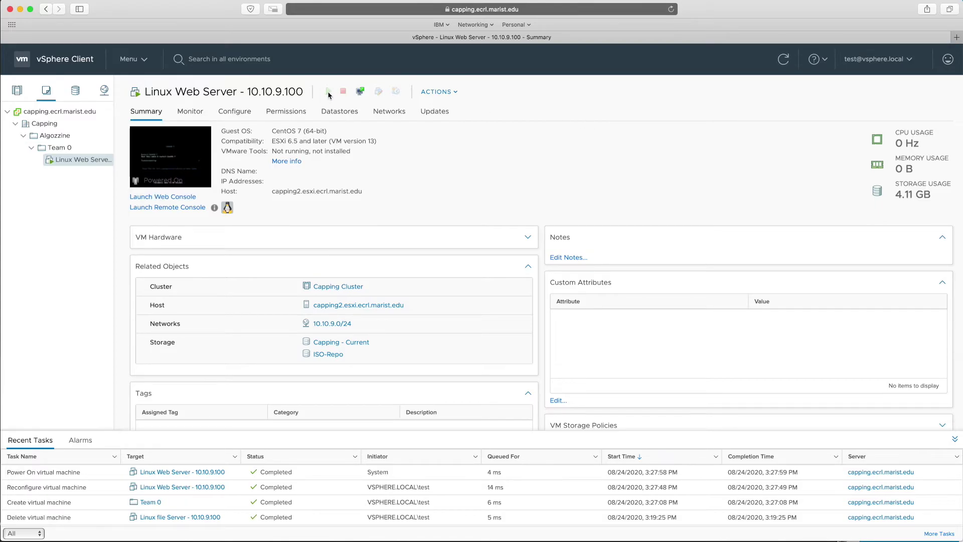
pyautogui.click(783, 59)
pyautogui.click(60, 148)
pyautogui.click(70, 162)
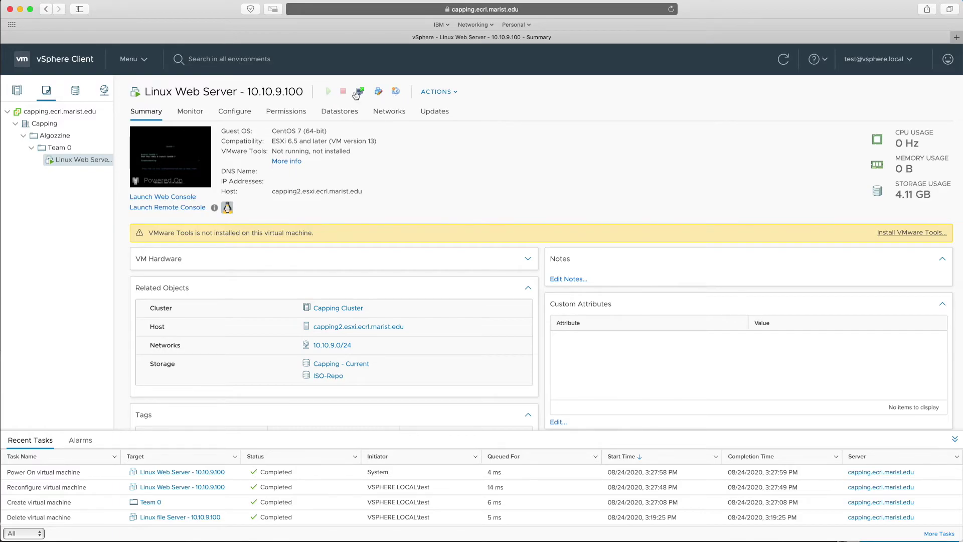
pyautogui.click(436, 91)
pyautogui.moveTo(449, 126)
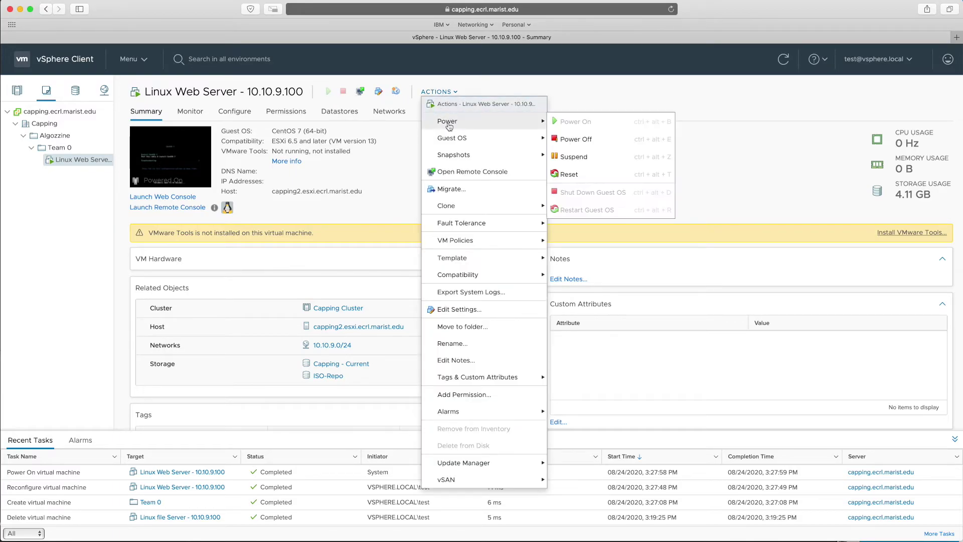
pyautogui.click(380, 159)
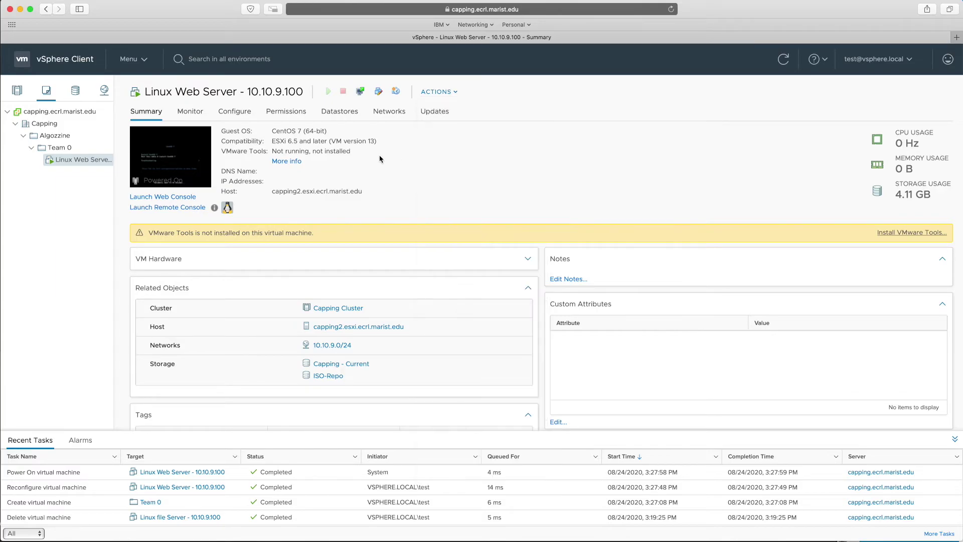
# Open the virtual machine's web console and boot it into the Install CentOS 7 option.
pyautogui.click(167, 202)
pyautogui.click(595, 341)
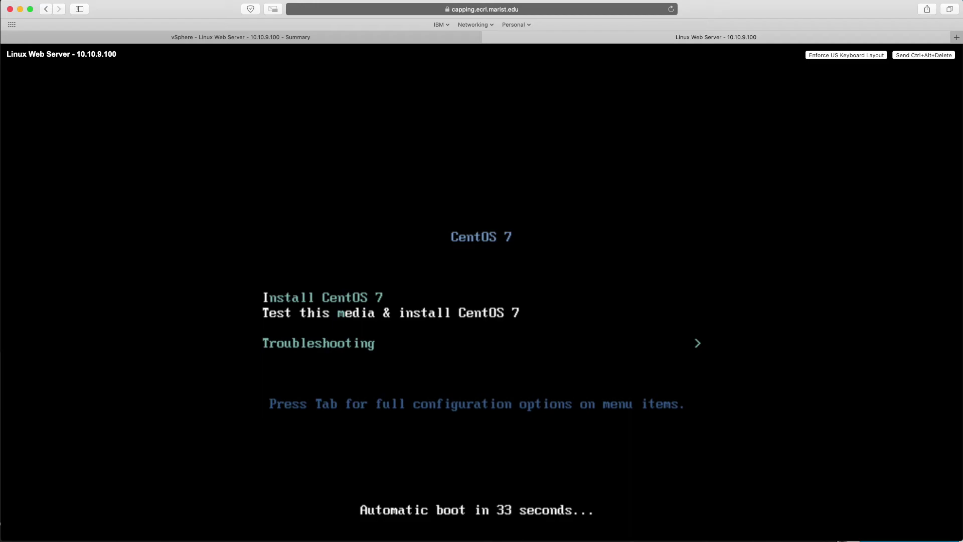
pyautogui.press('Up')
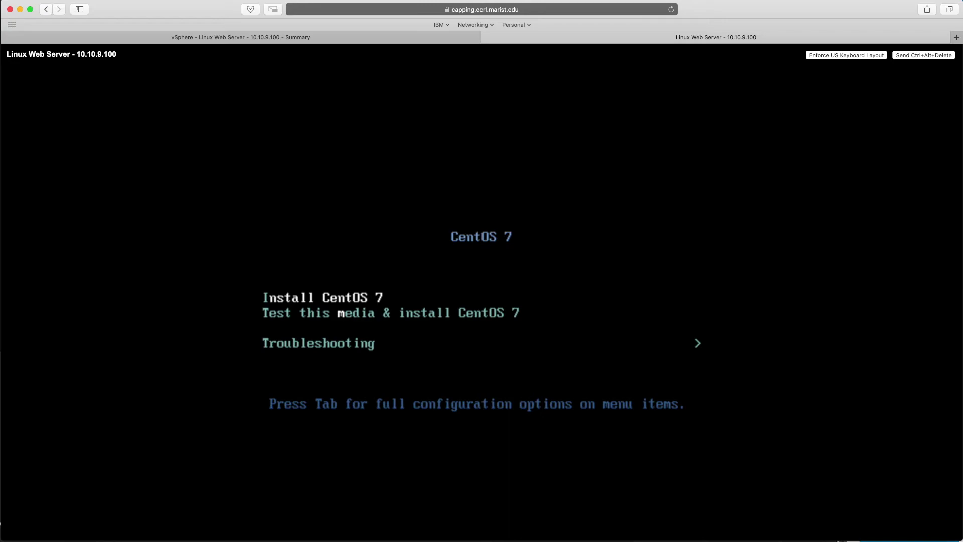
pyautogui.press('Return')
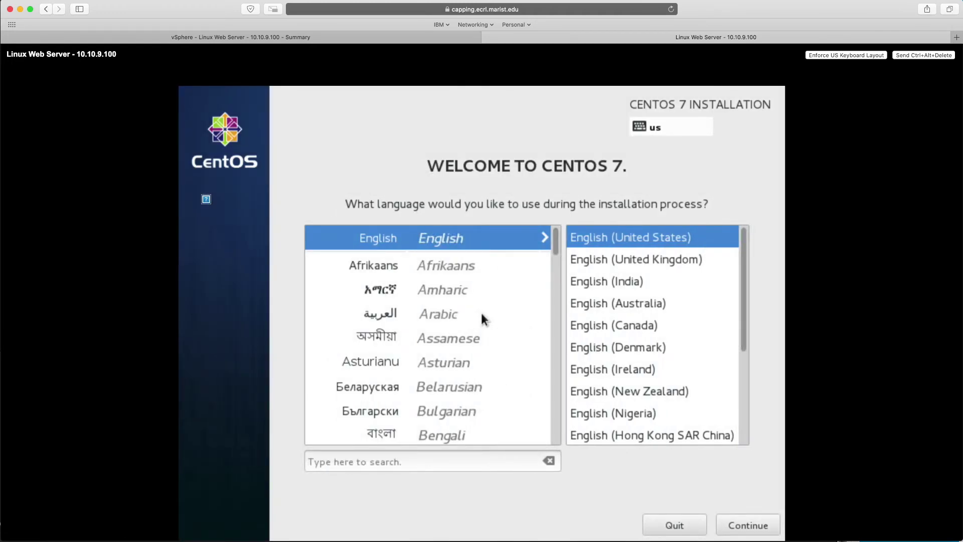
# Choose English (United States) as the installation language and continue to the installation summary.
pyautogui.click(482, 314)
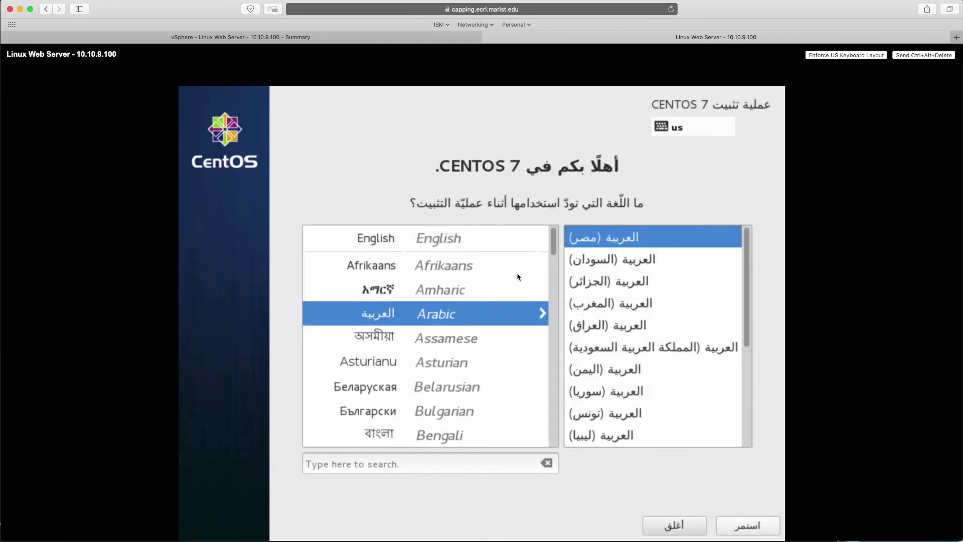
pyautogui.click(446, 239)
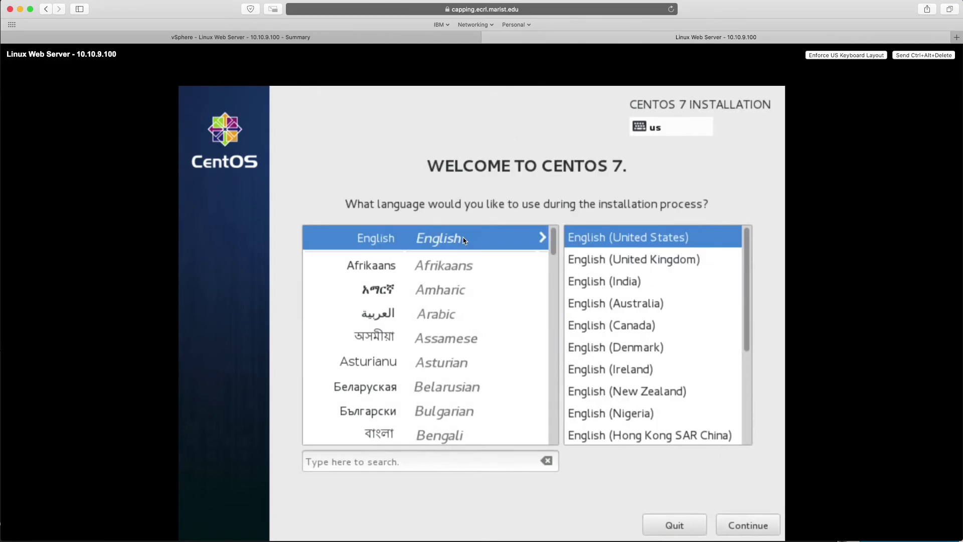
pyautogui.click(758, 534)
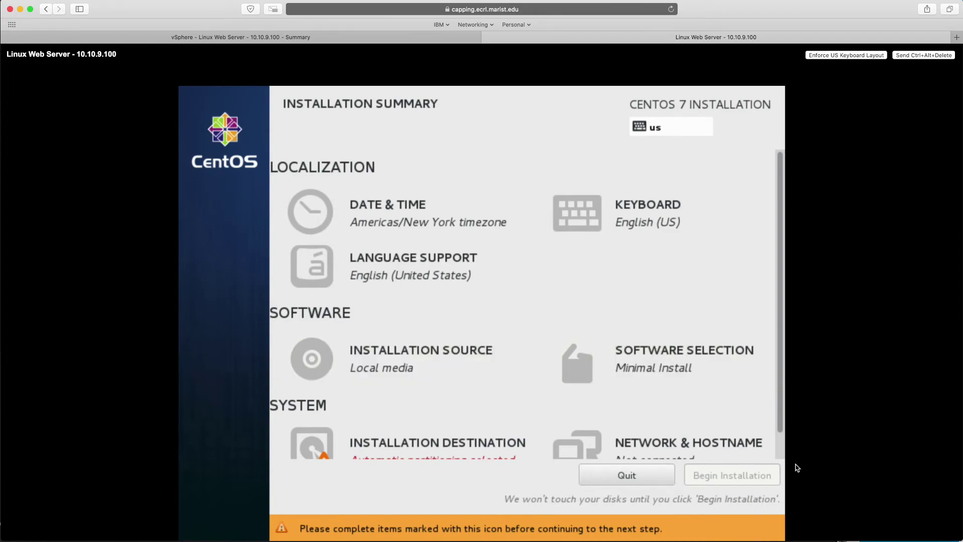
# Accept the VMware Virtual disk with automatically configured partitioning as the installation destination.
pyautogui.scroll(-1, 477, 377)
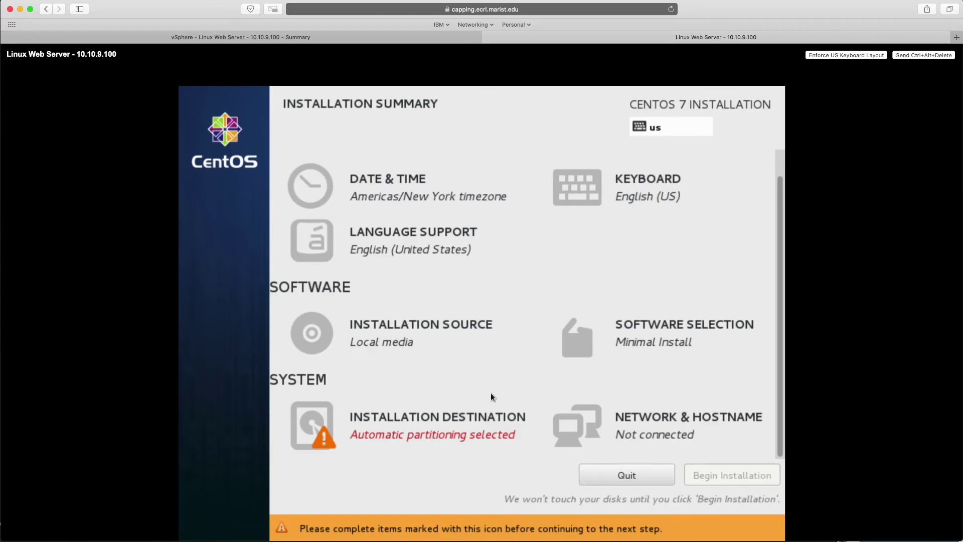
pyautogui.click(469, 426)
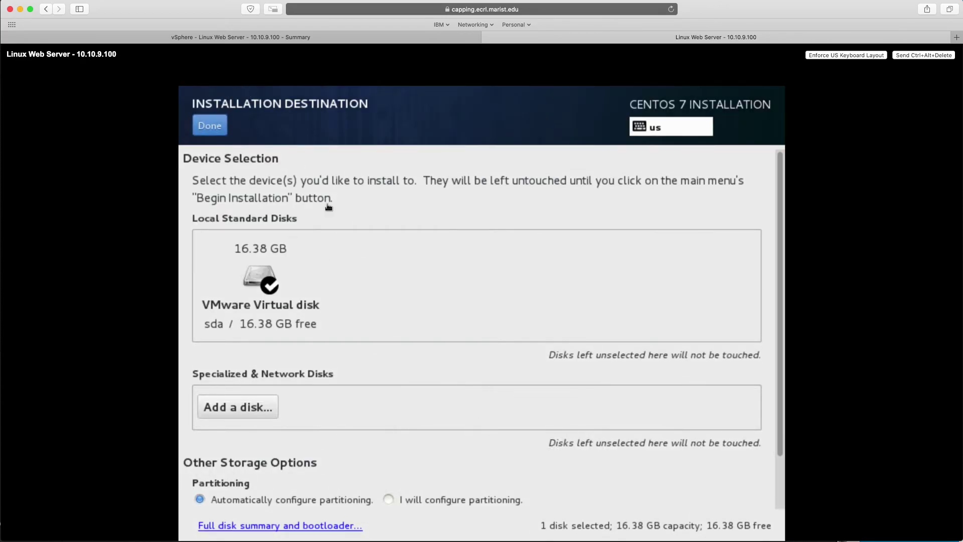
pyautogui.click(194, 127)
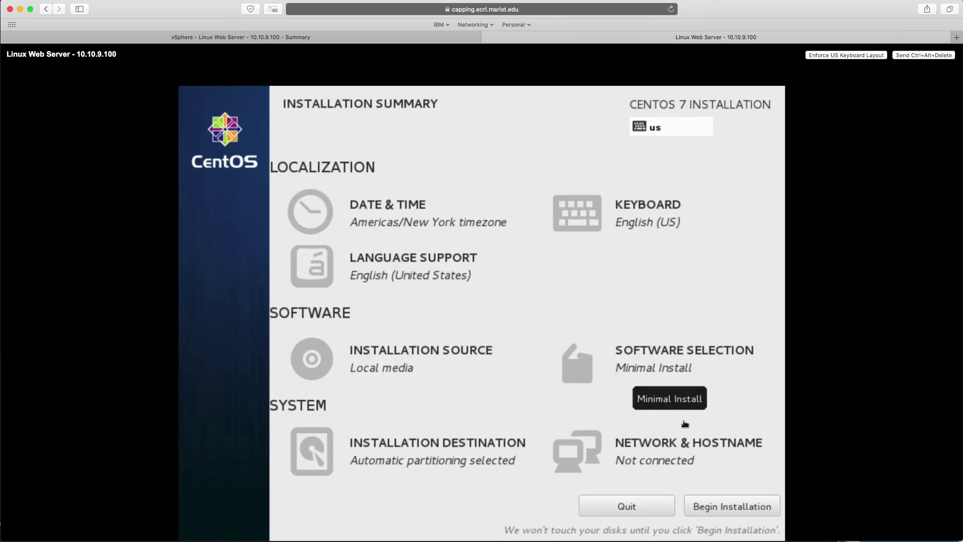
# Open the Ethernet connection's configuration under Network & Hostname and set its IPv4 method to Manual.
pyautogui.click(653, 448)
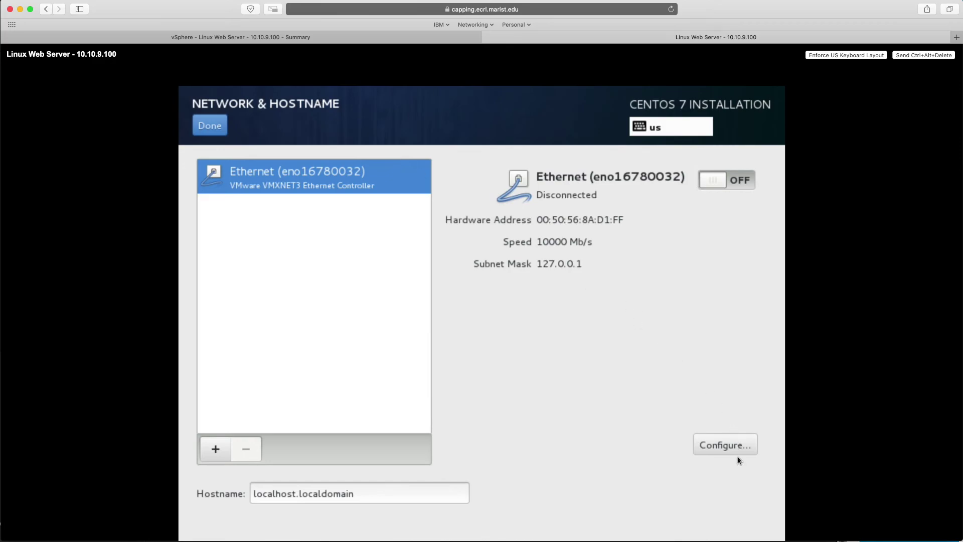
pyautogui.click(708, 449)
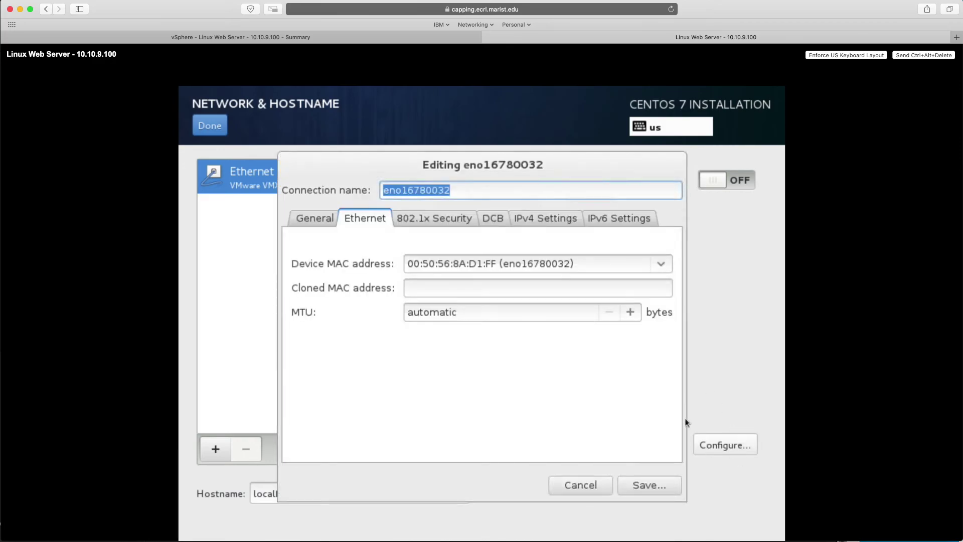
pyautogui.click(545, 221)
pyautogui.click(462, 246)
pyautogui.click(424, 298)
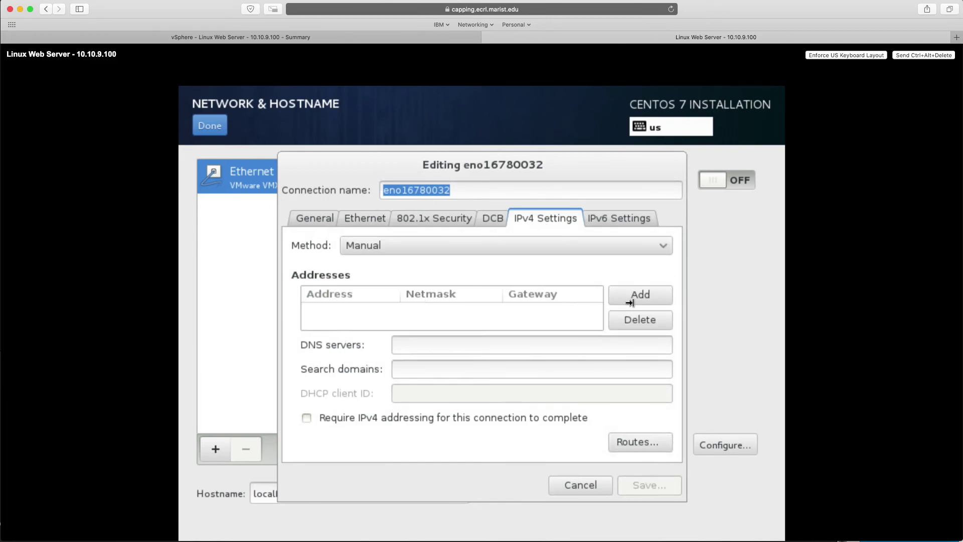
pyautogui.click(491, 246)
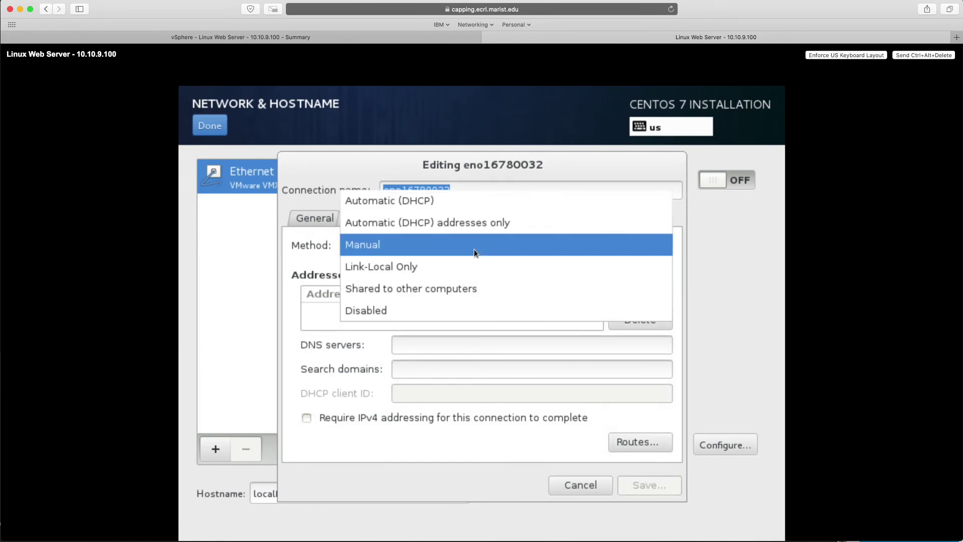
pyautogui.click(475, 253)
# Add the IPv4 address 10.10.9.100 with netmask 24 and gateway 10.10.9.1, checking the address against the virtual machine's name.
pyautogui.click(620, 294)
pyautogui.write('10.10.9.100')
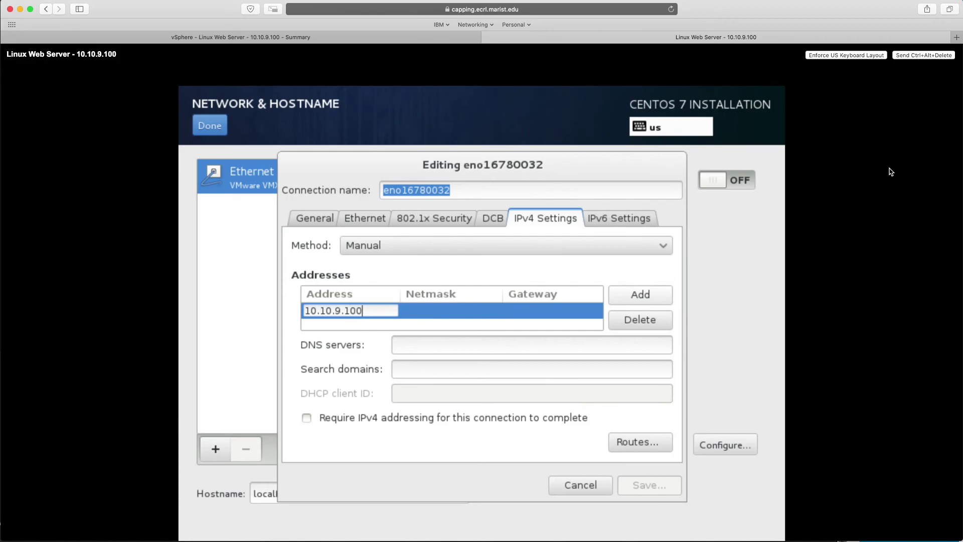
pyautogui.click(235, 38)
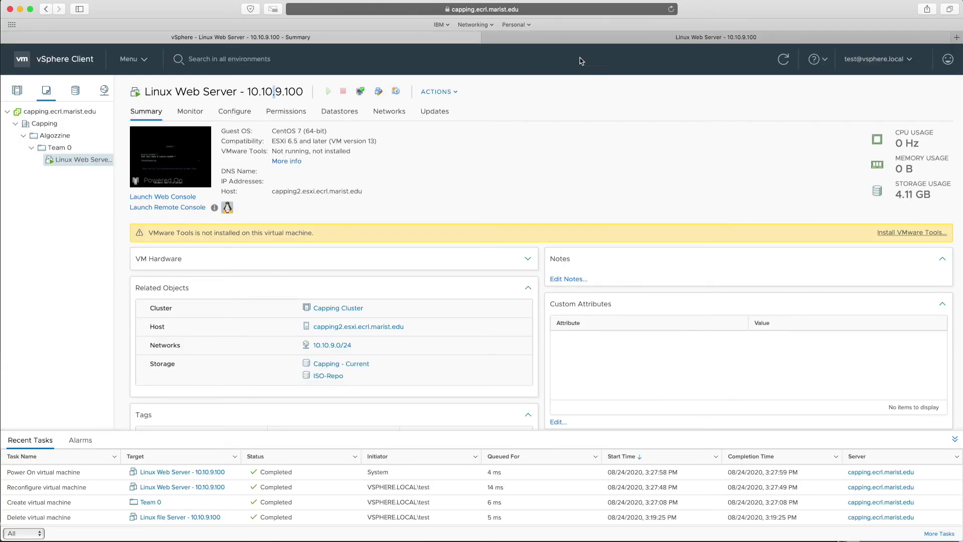
pyautogui.click(604, 38)
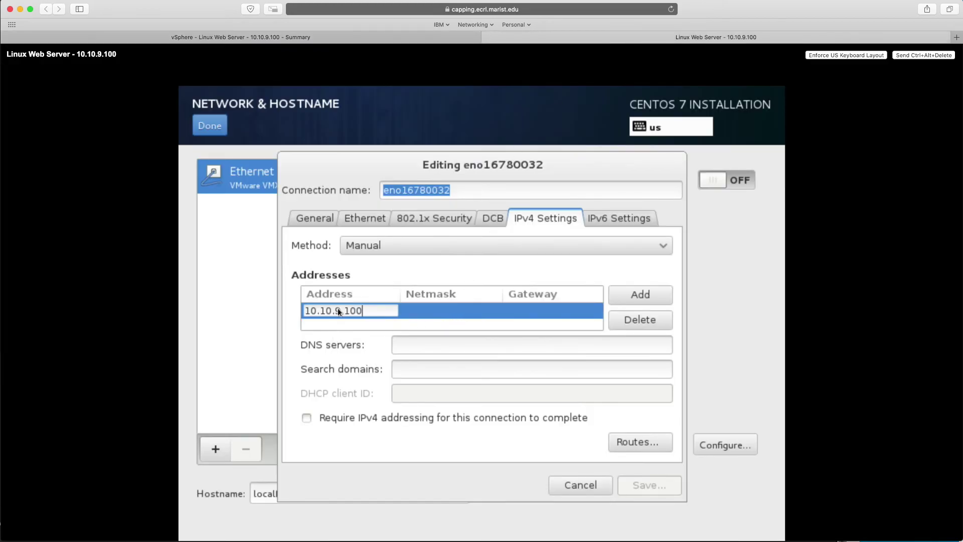
pyautogui.click(429, 312)
pyautogui.write('24')
pyautogui.press('Tab')
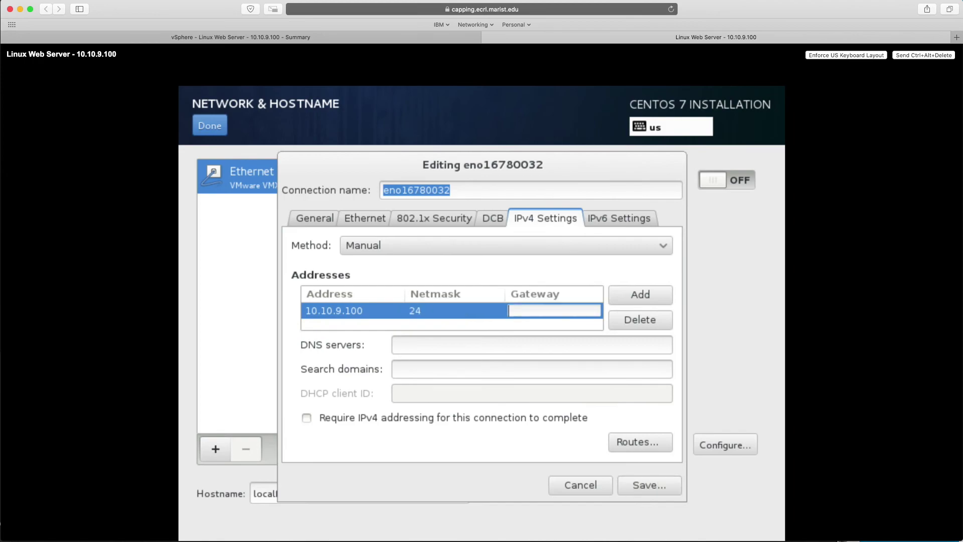
pyautogui.write('10.10.9.10')
pyautogui.press('BackSpace')
pyautogui.press('BackSpace')
pyautogui.write('9.1')
# Set the DNS servers to 10.11.12.2, 10.11.12.3 and save the Ethernet connection.
pyautogui.click(519, 345)
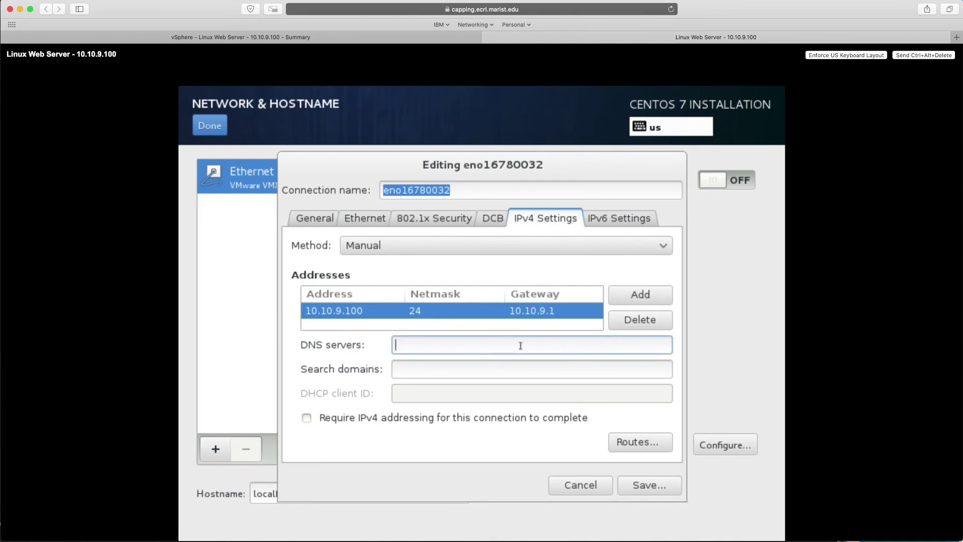
pyautogui.write('10.11.12.2')
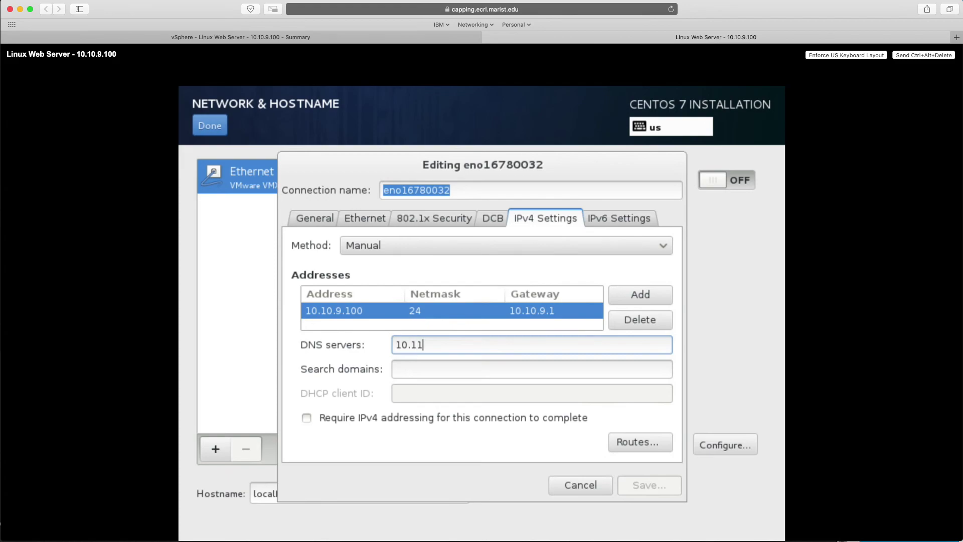
pyautogui.write('10.11.12.3')
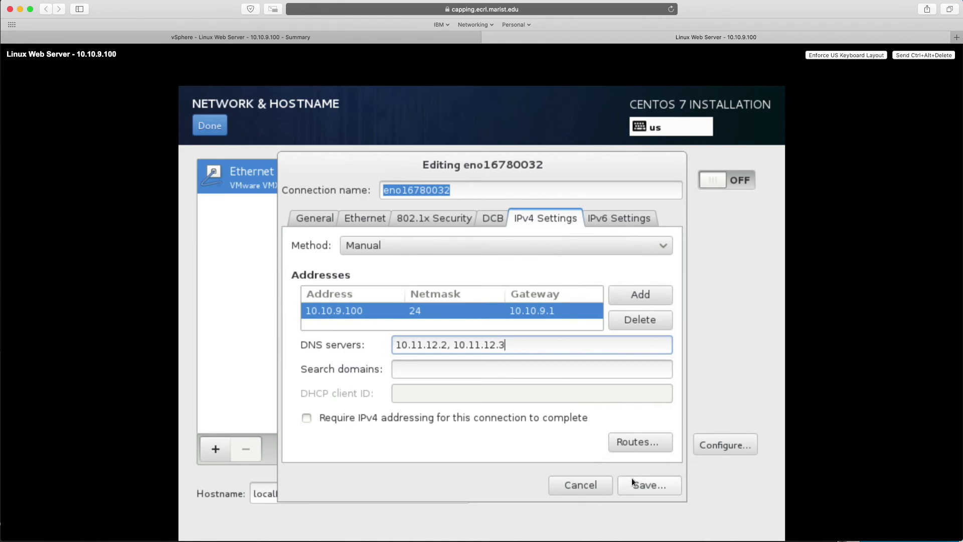
pyautogui.click(633, 479)
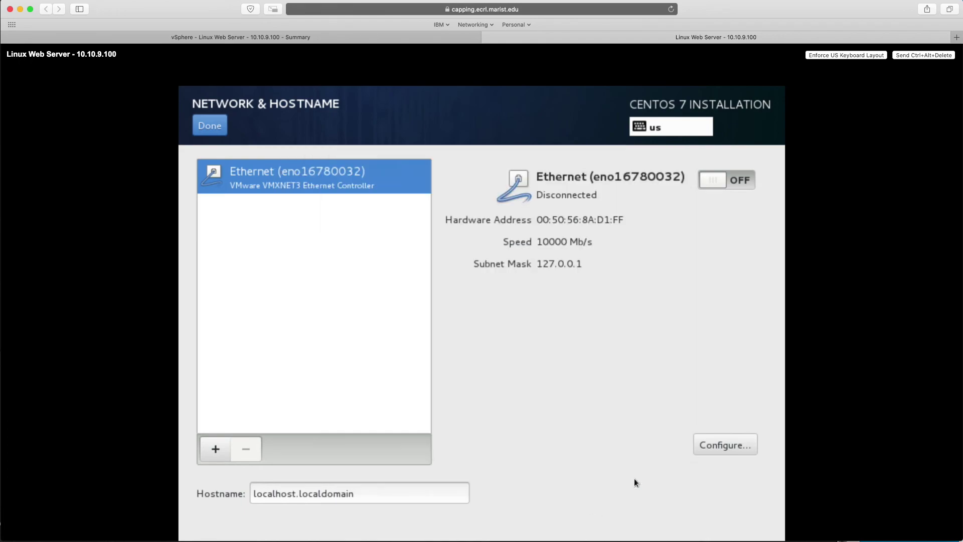
# Turn on the Ethernet connection and set the hostname to linux-web-server, returning to the installation summary.
pyautogui.click(716, 181)
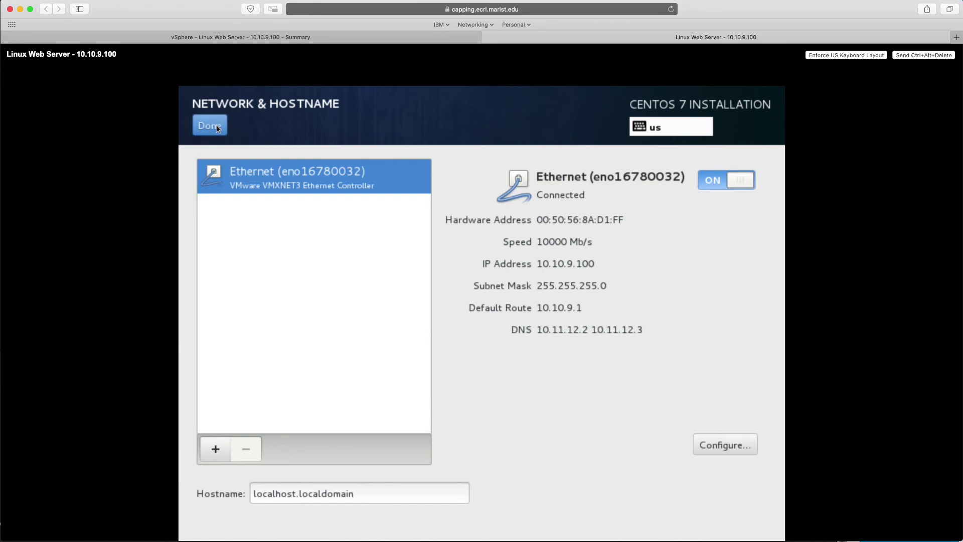
pyautogui.click(343, 494)
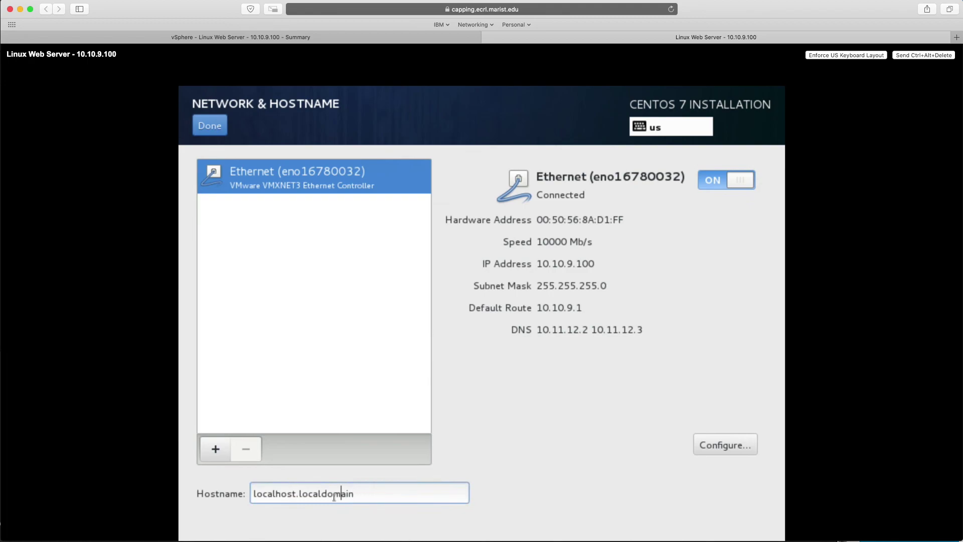
pyautogui.moveTo(343, 494); pyautogui.dragTo(235, 494)
pyautogui.press('BackSpace')
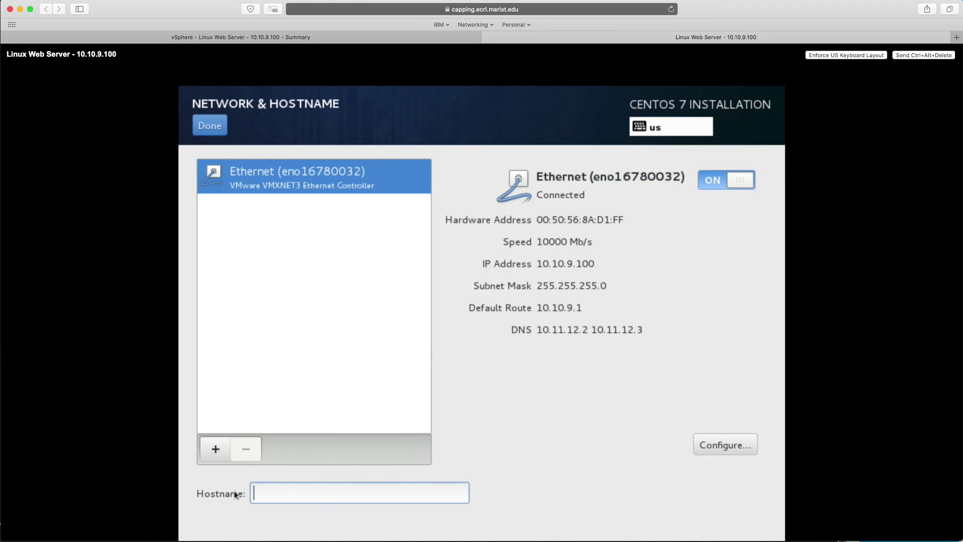
pyautogui.write('lix')
pyautogui.press('BackSpace')
pyautogui.press('BackSpace')
pyautogui.write('inux-web-server')
pyautogui.click(210, 129)
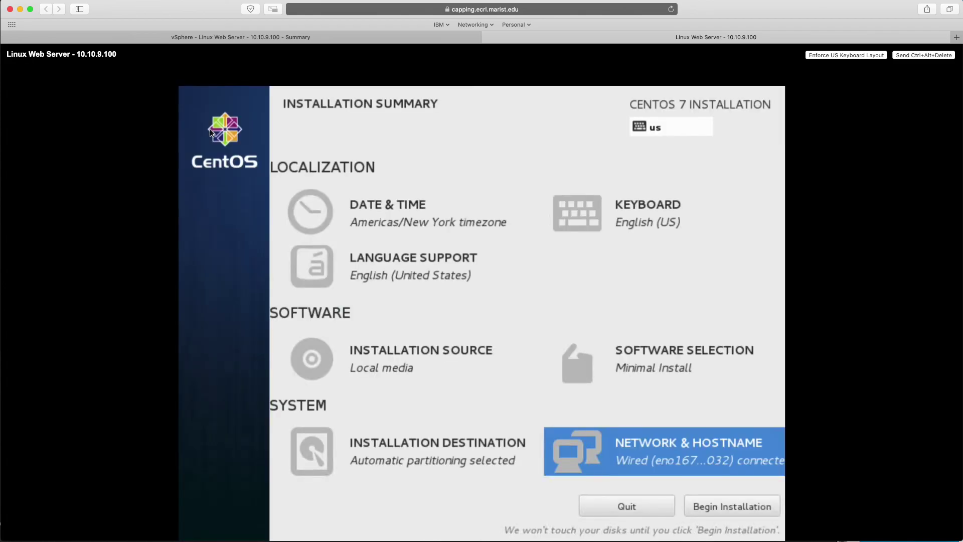